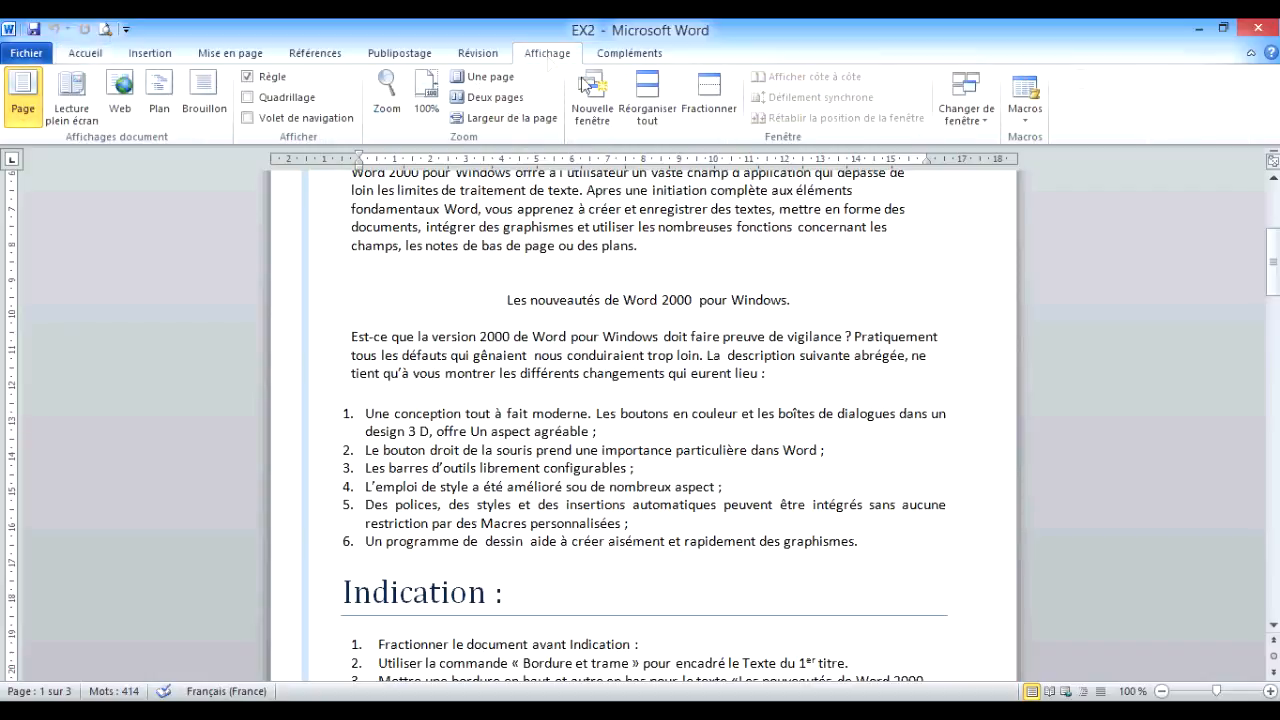
Split the document window just before the "Indication :" heading and show the numbered instructions in the second pane
left_click(709, 95)
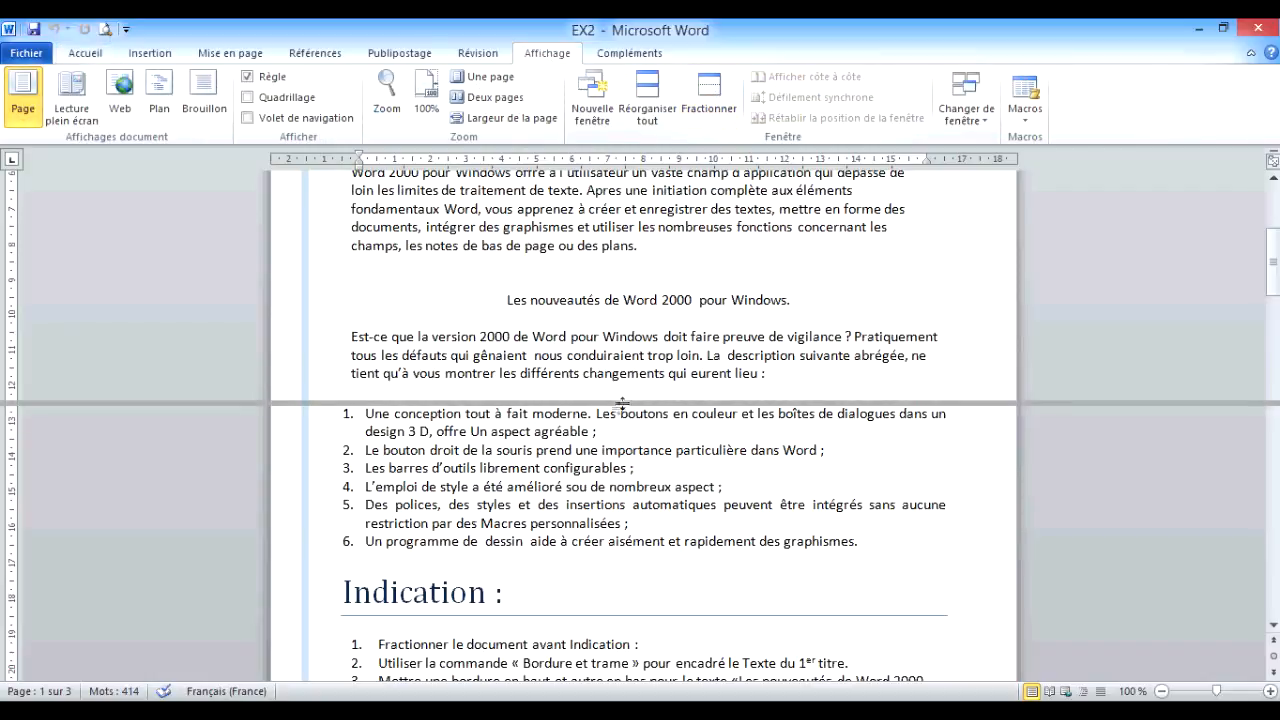
left_click(556, 571)
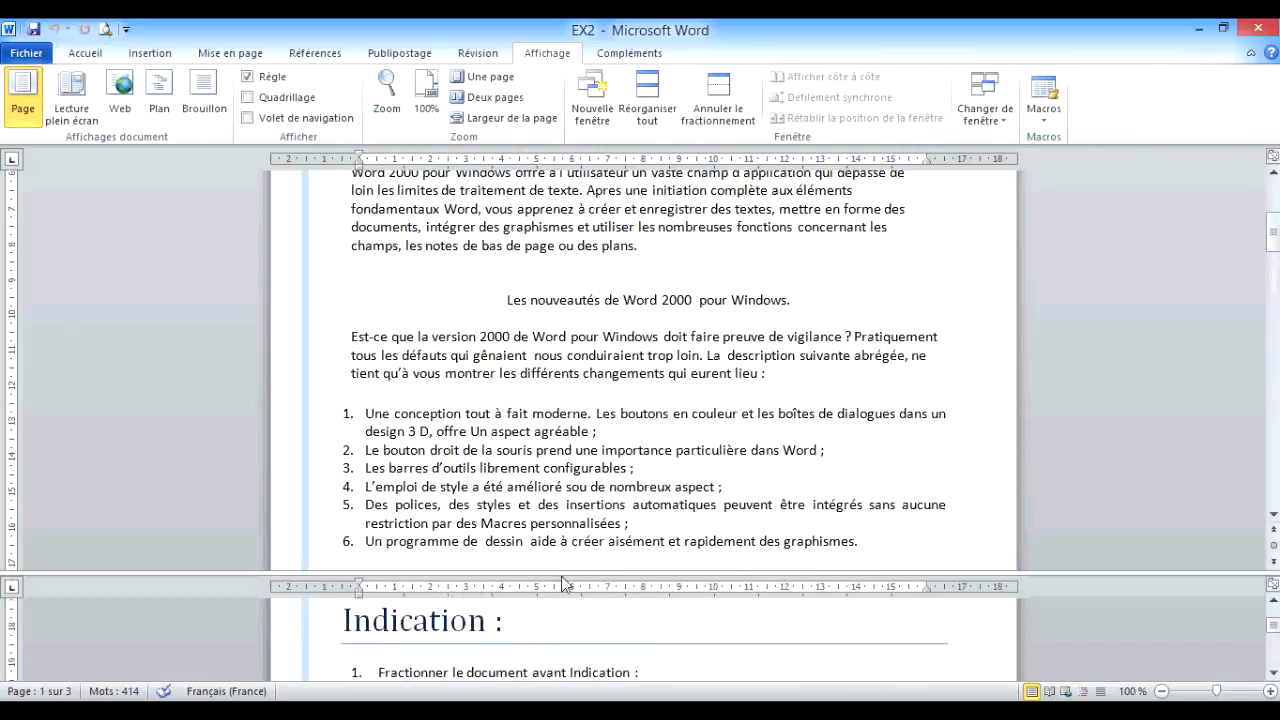
left_click(1274, 673)
left_click(1274, 673)
left_click(1274, 673)
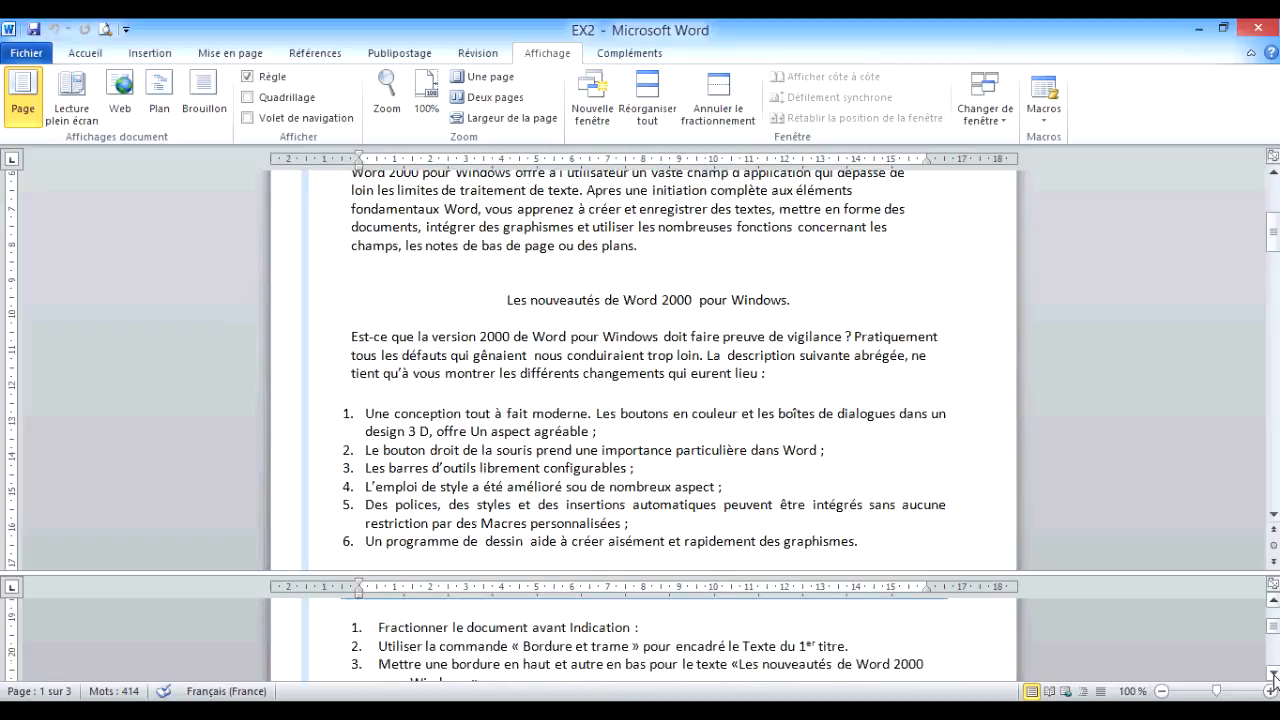
left_click(1274, 673)
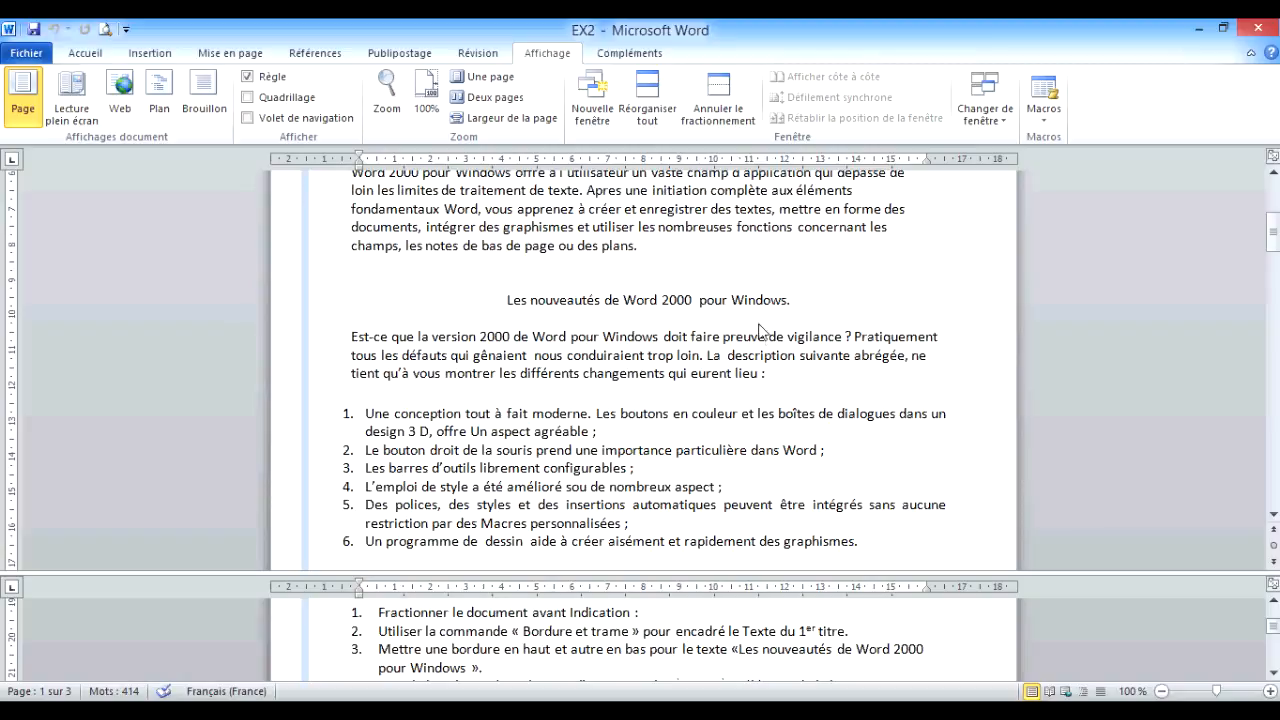
Frame the title "Microsoft WinWord pour Windows" with a box border (Encadrement) applied to the text only
scroll(760, 330, "up", 4)
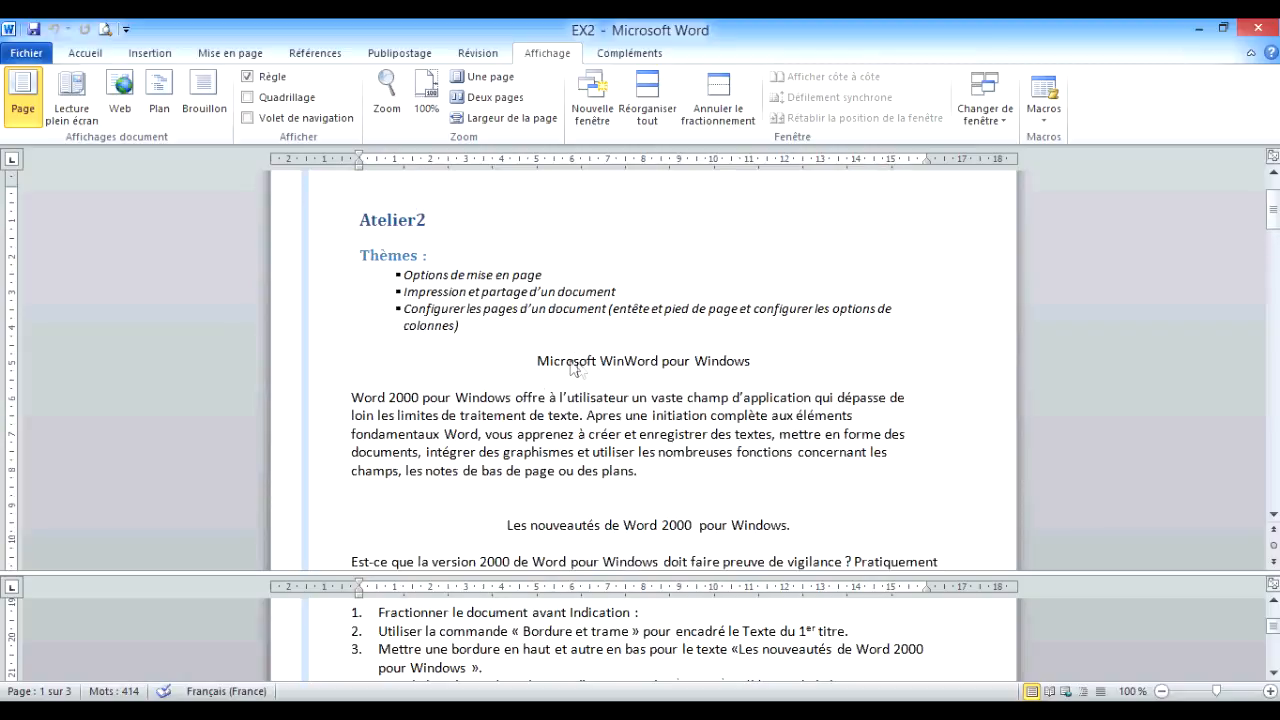
left_click(278, 364)
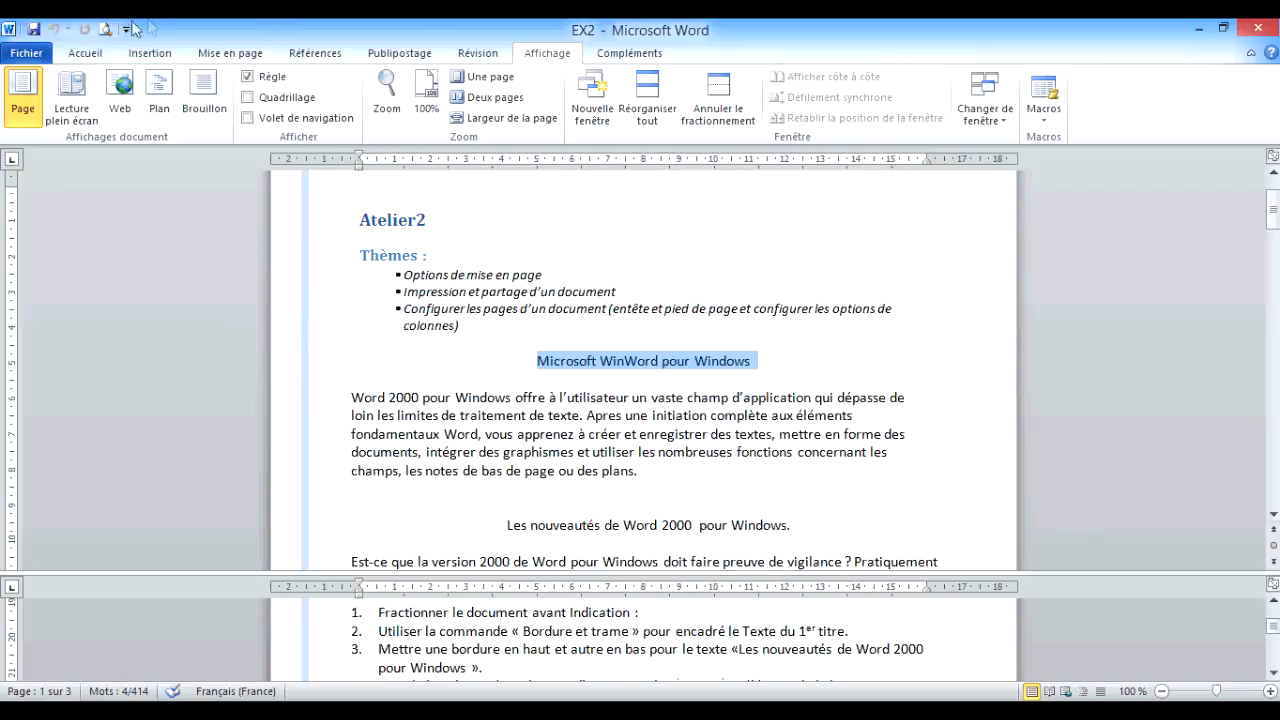
left_click(88, 53)
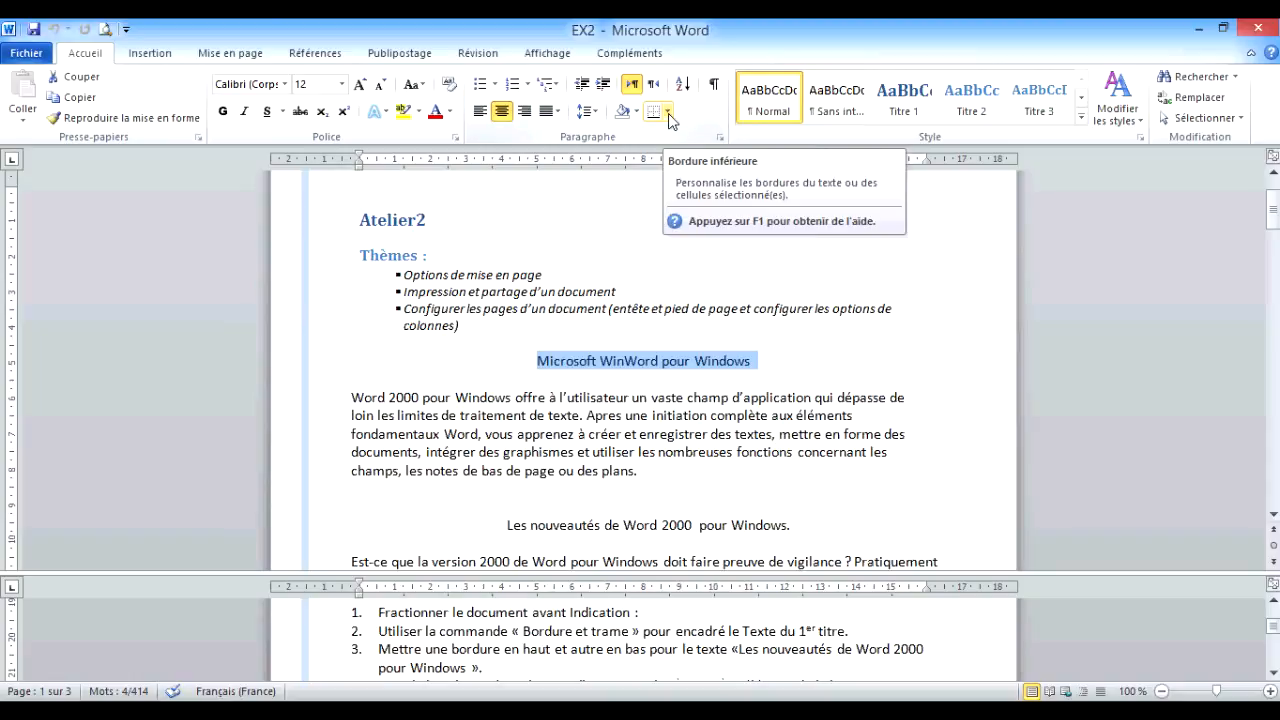
left_click(667, 112)
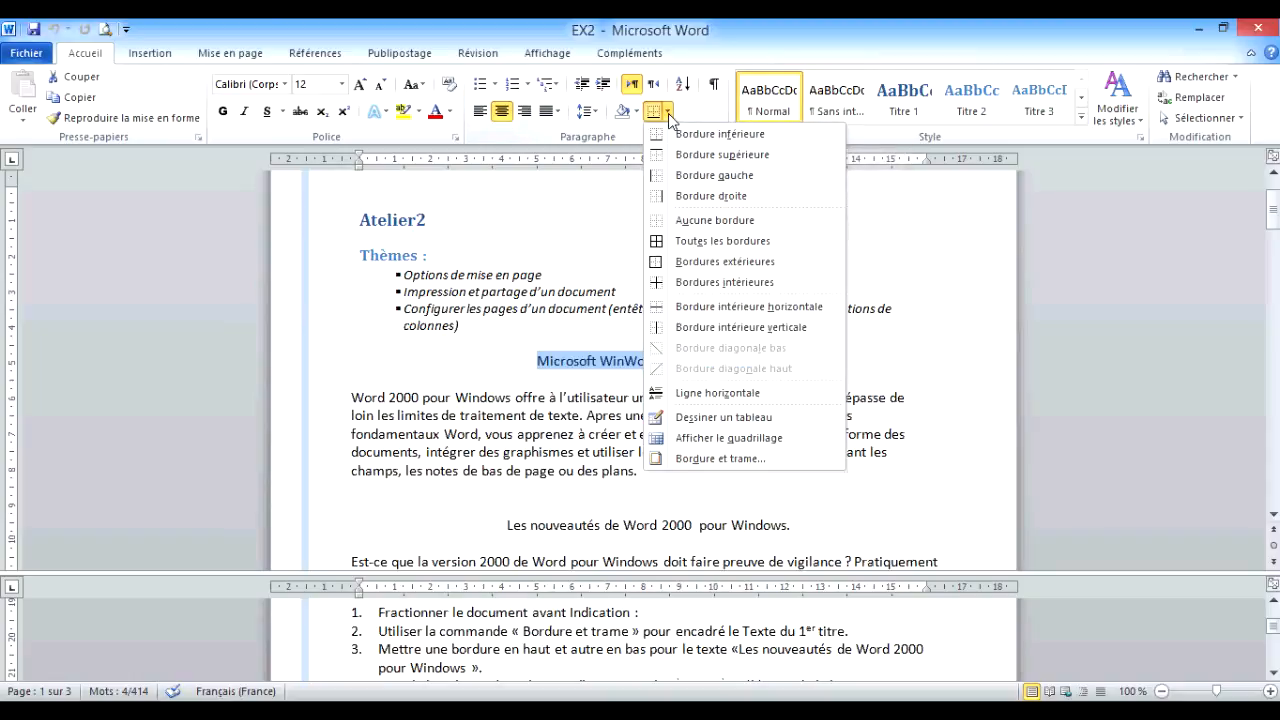
left_click(712, 460)
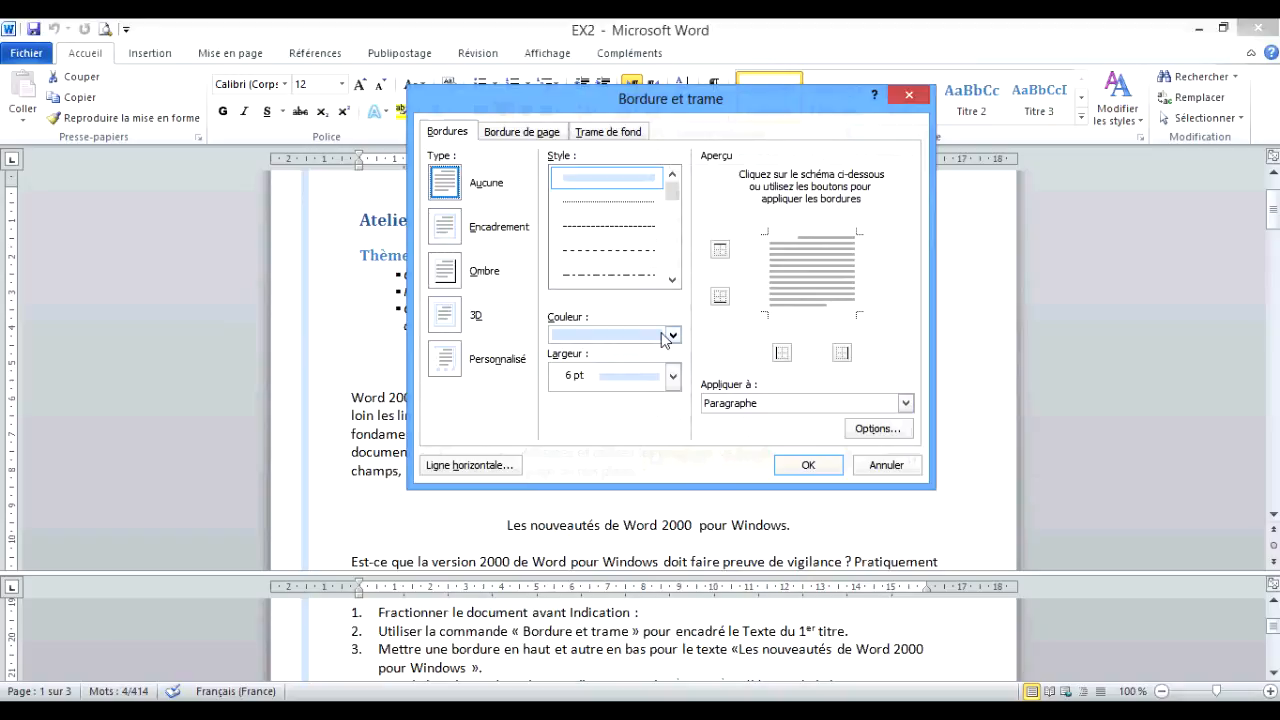
left_click(756, 404)
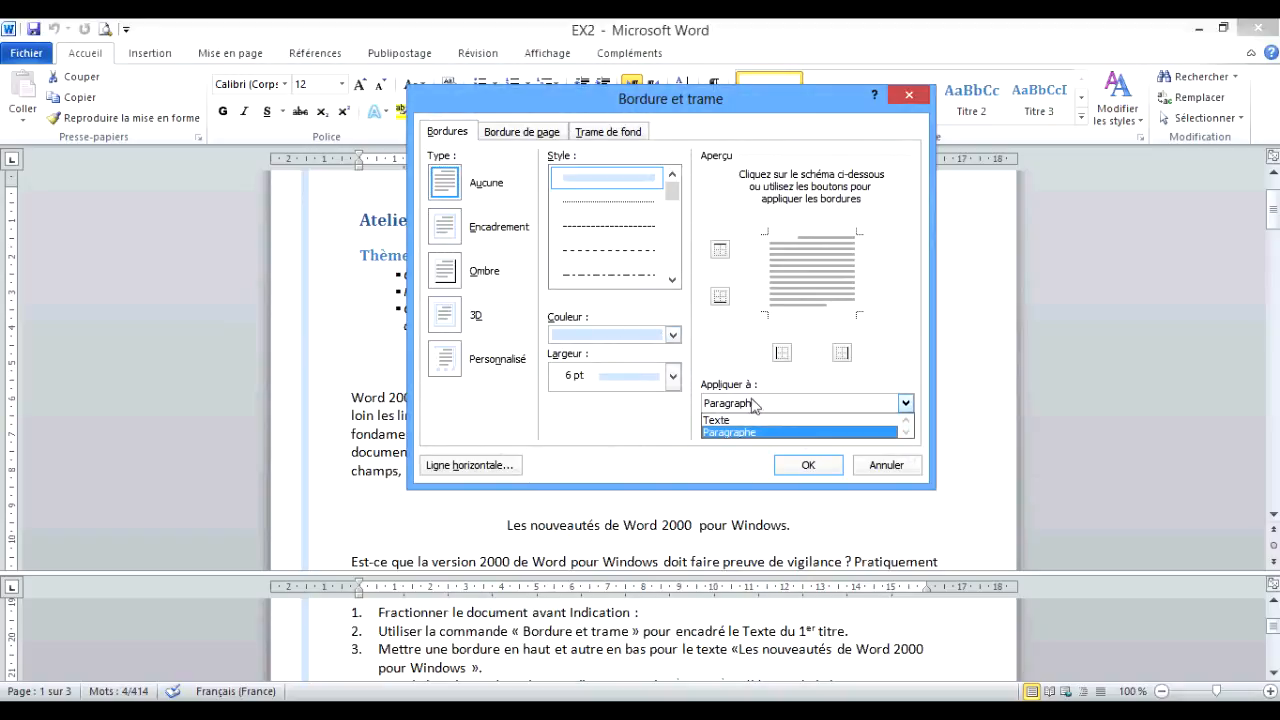
left_click(745, 420)
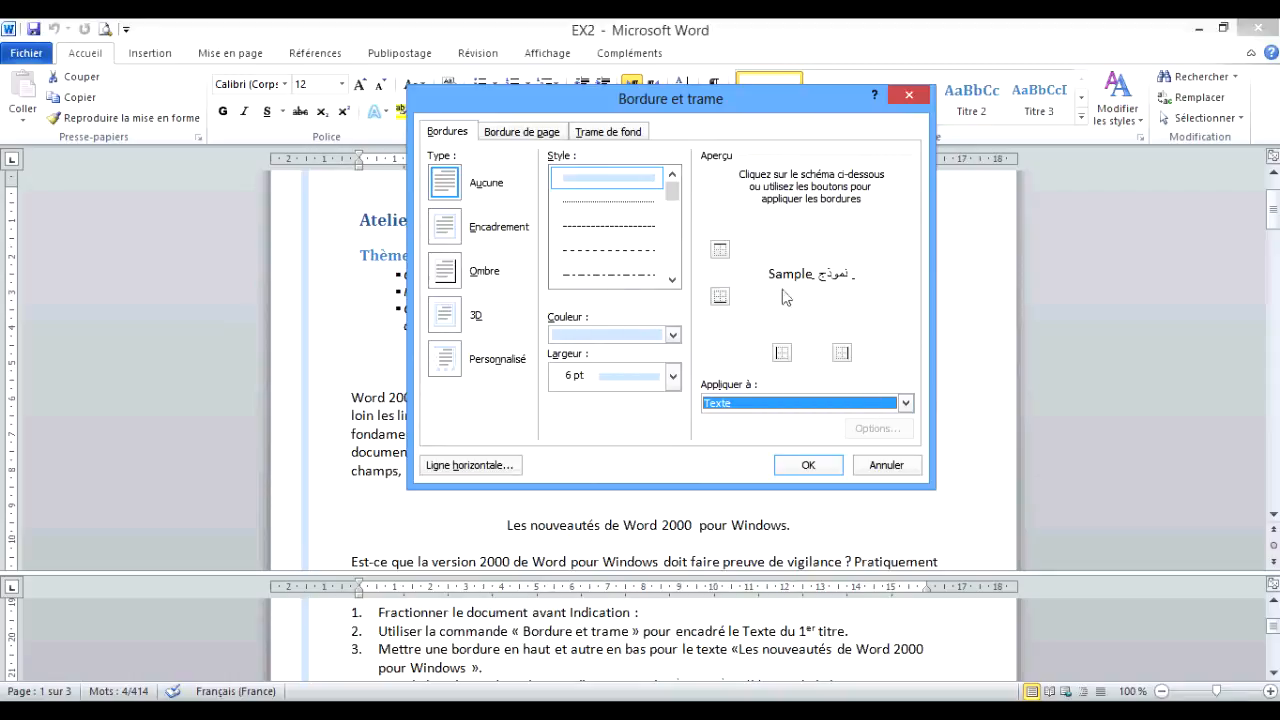
left_click(448, 233)
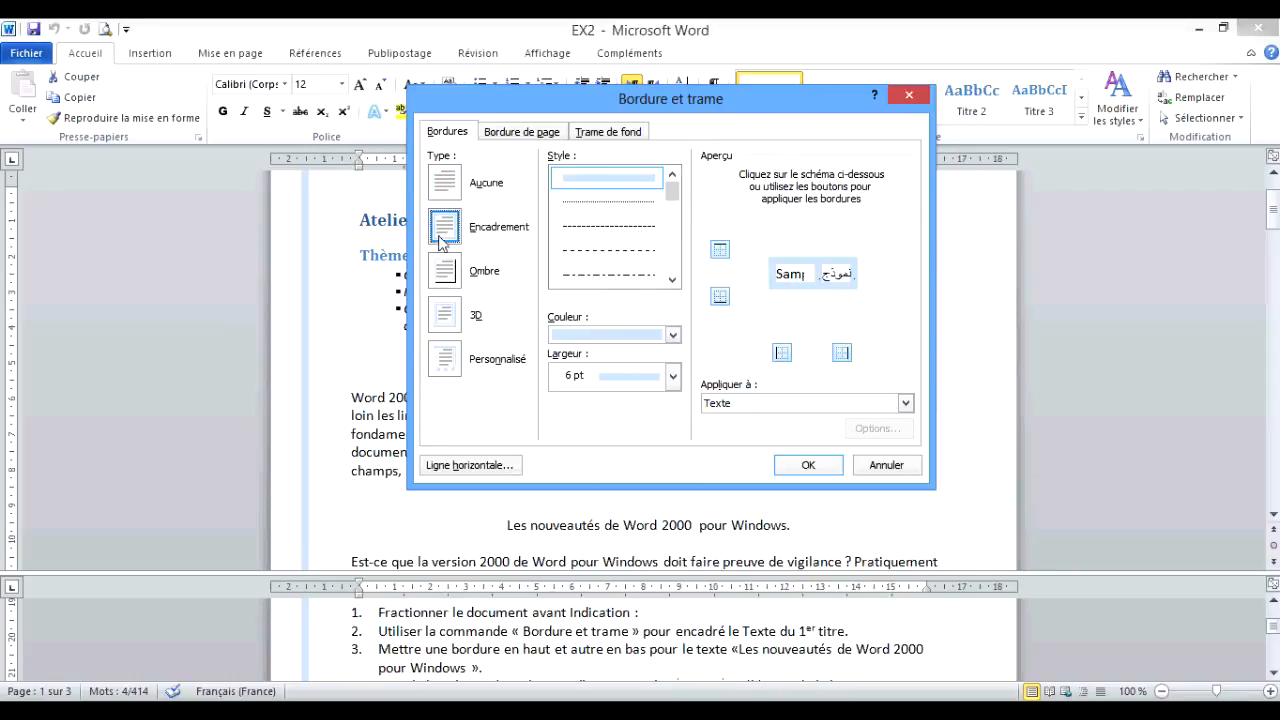
left_click(806, 466)
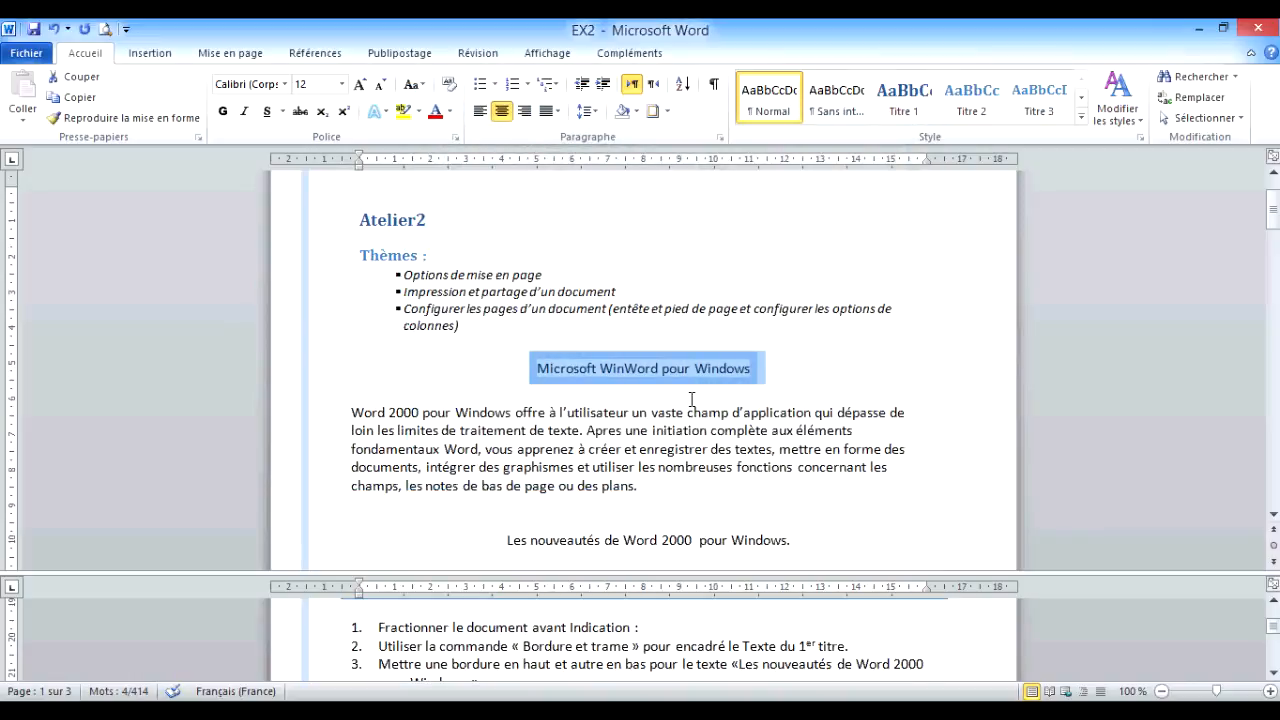
left_click(693, 412)
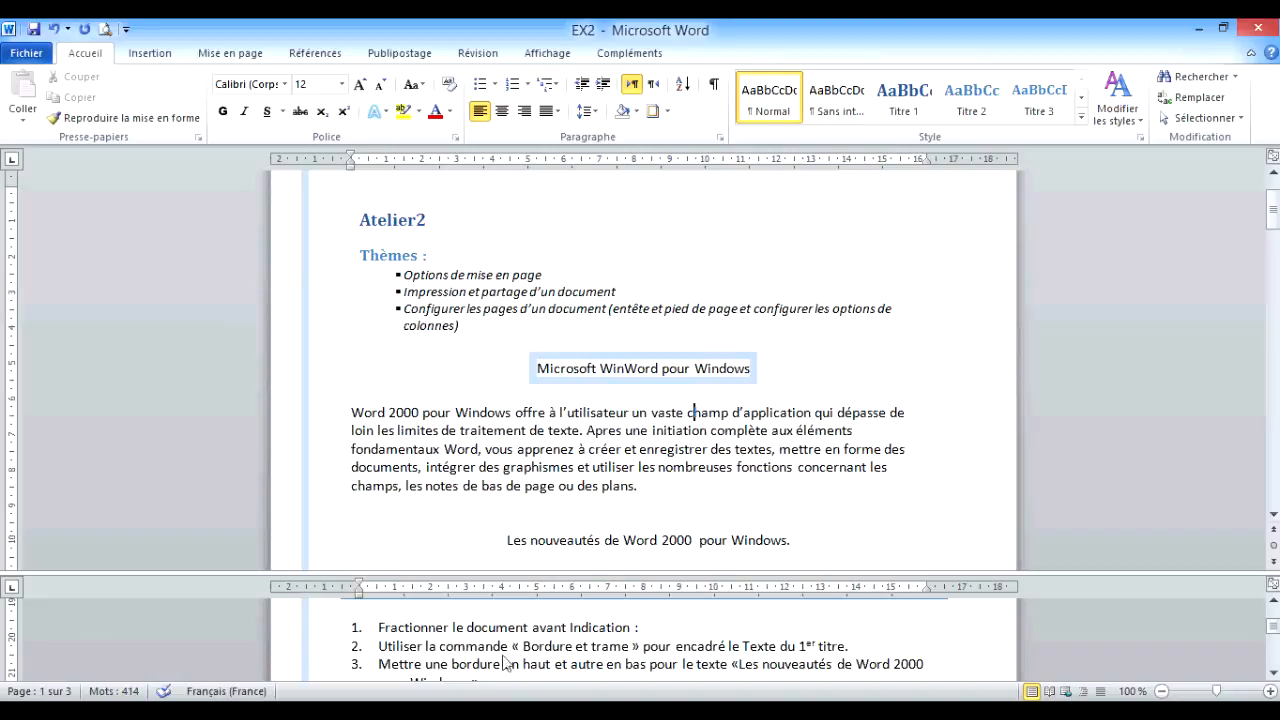
Add a bottom border and a top border to the title "Les nouveautés de Word 2000 pour Windows."
double_click(1274, 676)
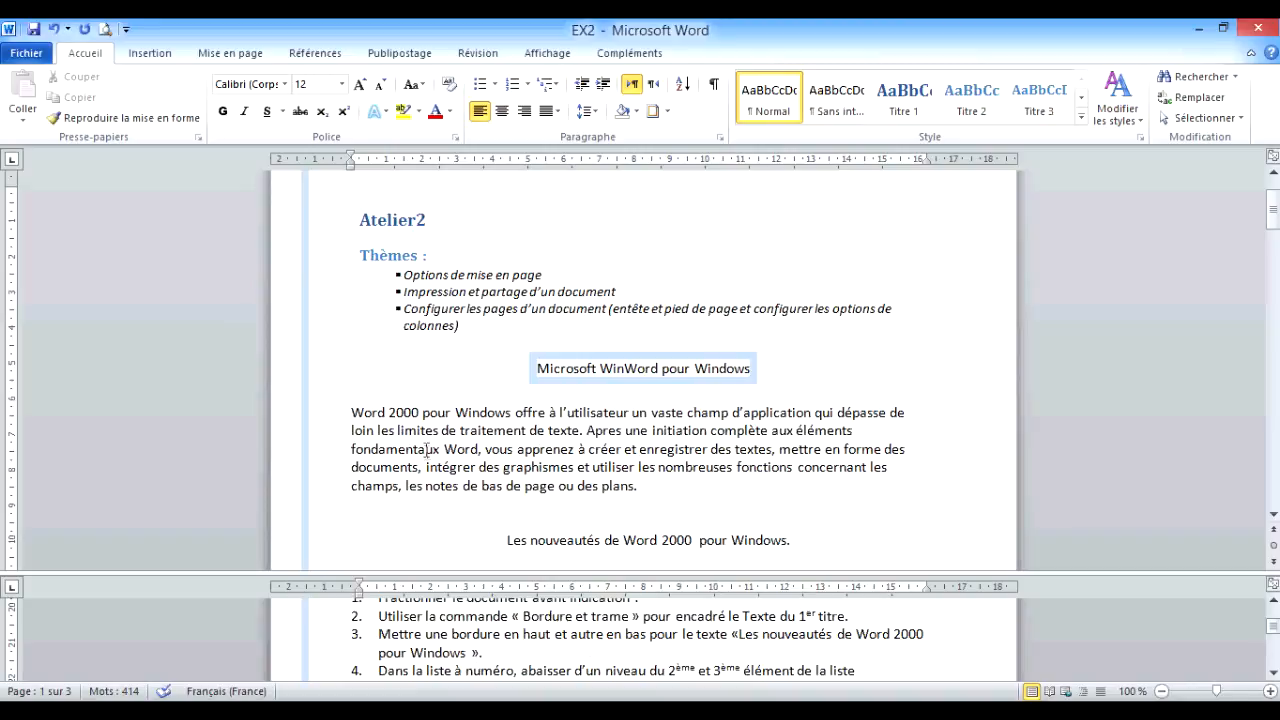
scroll(428, 450, "down", 2)
left_click(294, 457)
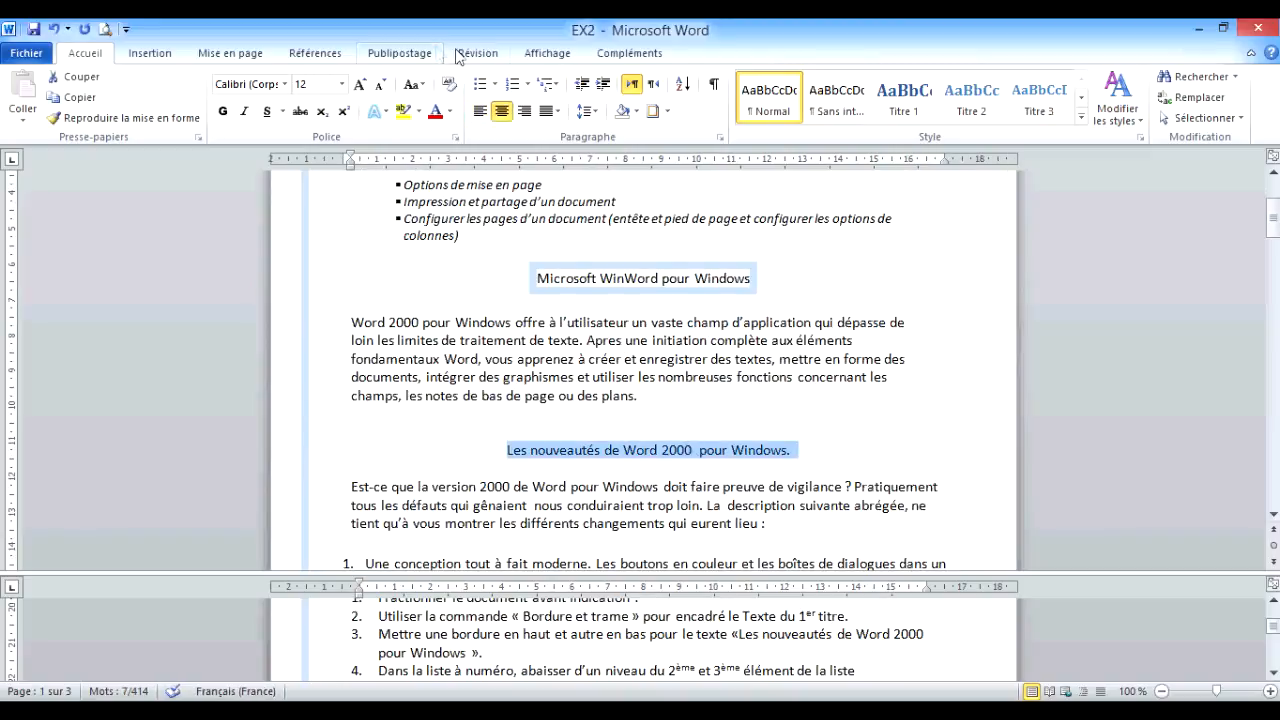
left_click(667, 111)
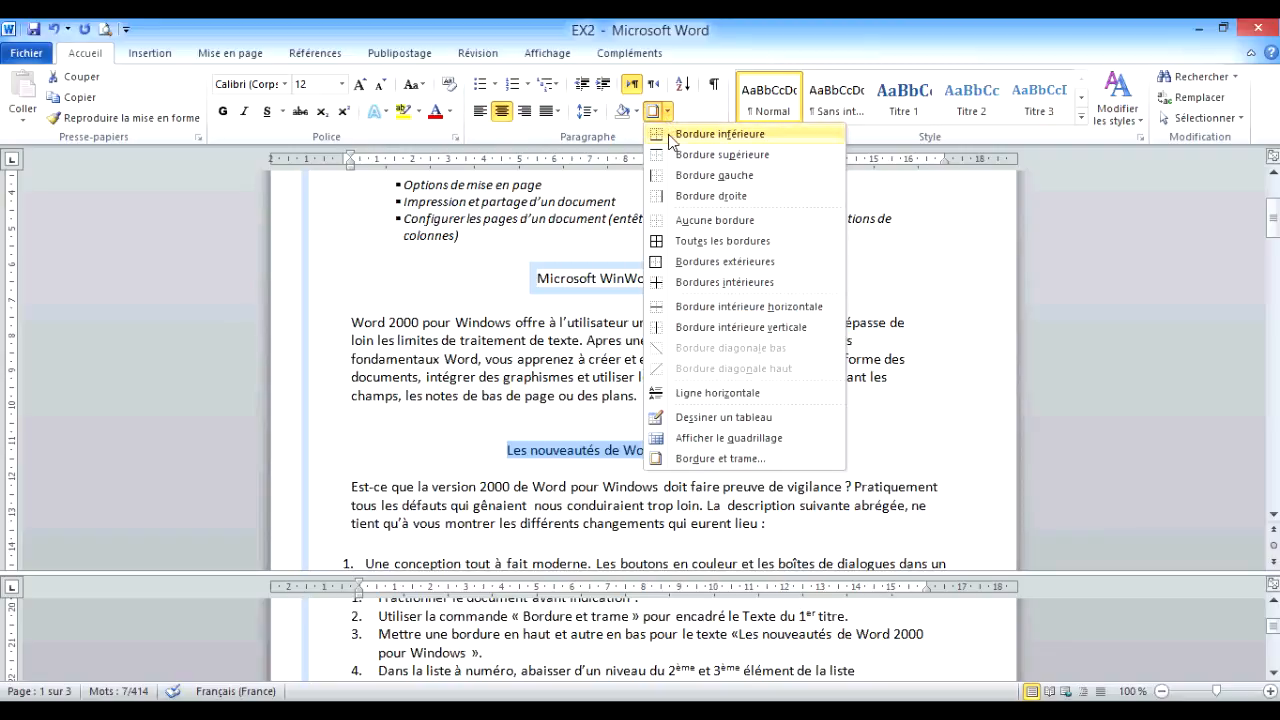
left_click(668, 134)
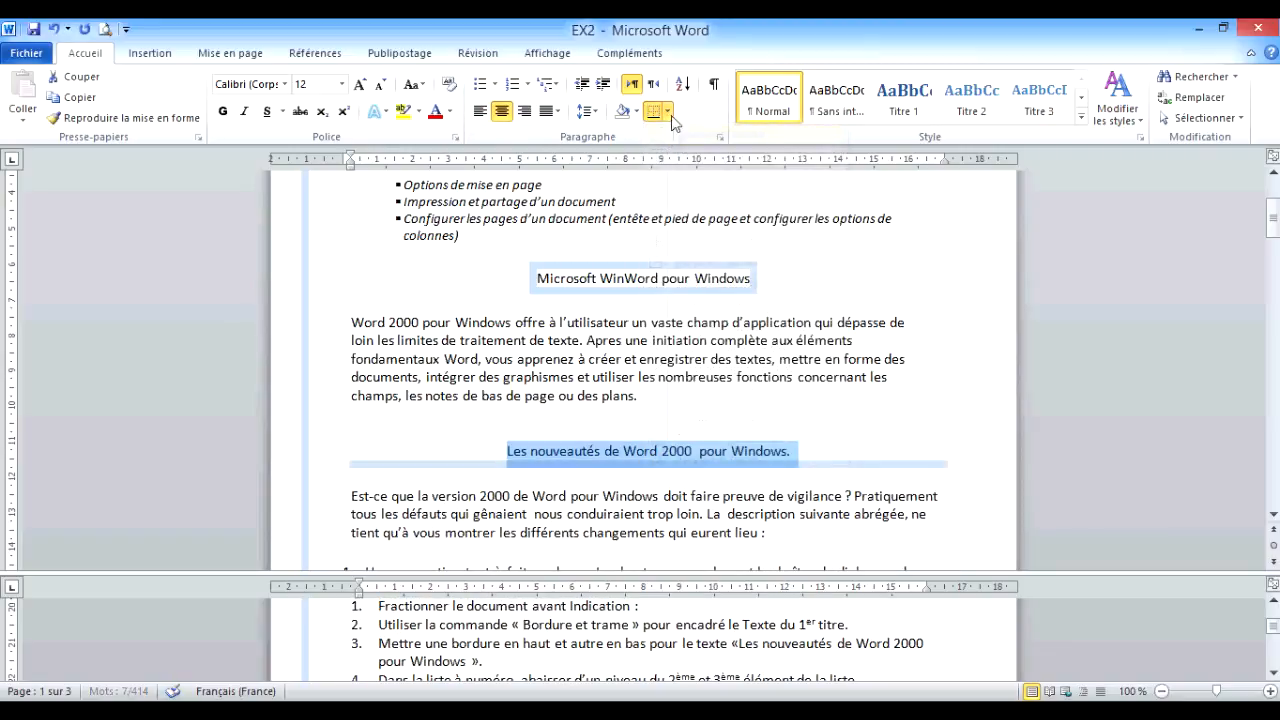
left_click(667, 111)
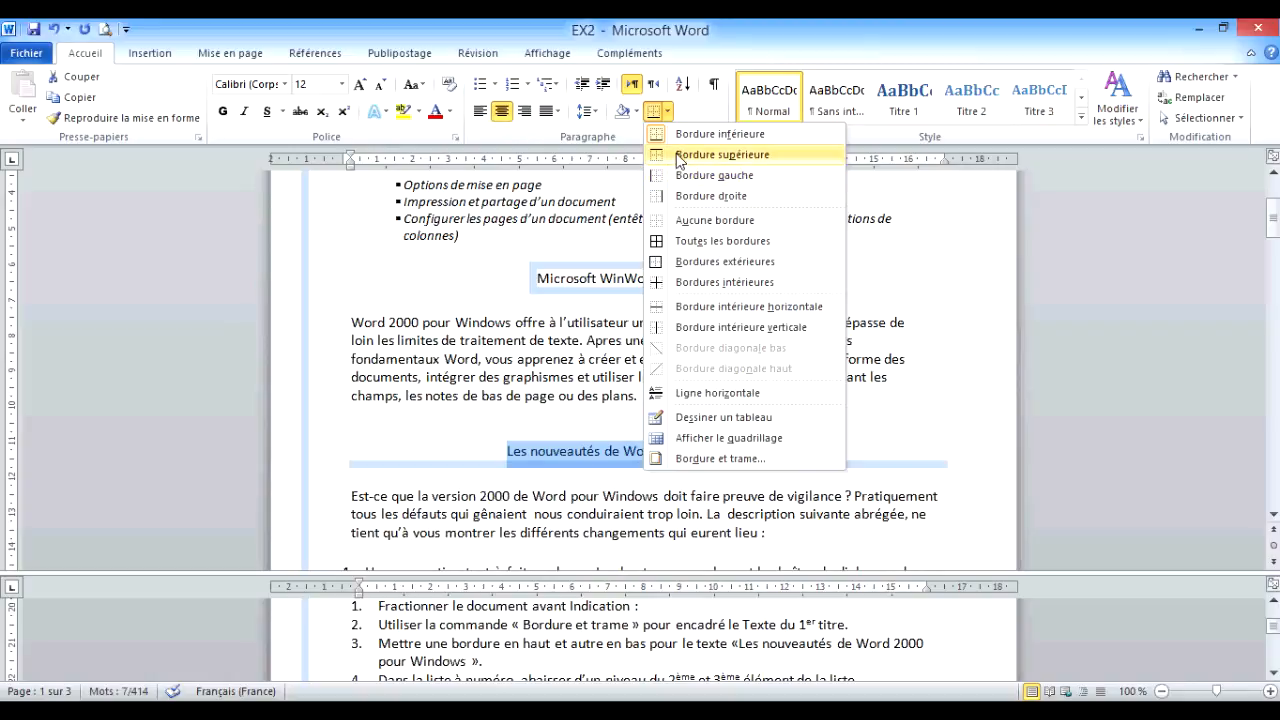
left_click(705, 155)
left_click(672, 408)
scroll(672, 408, "down", 3)
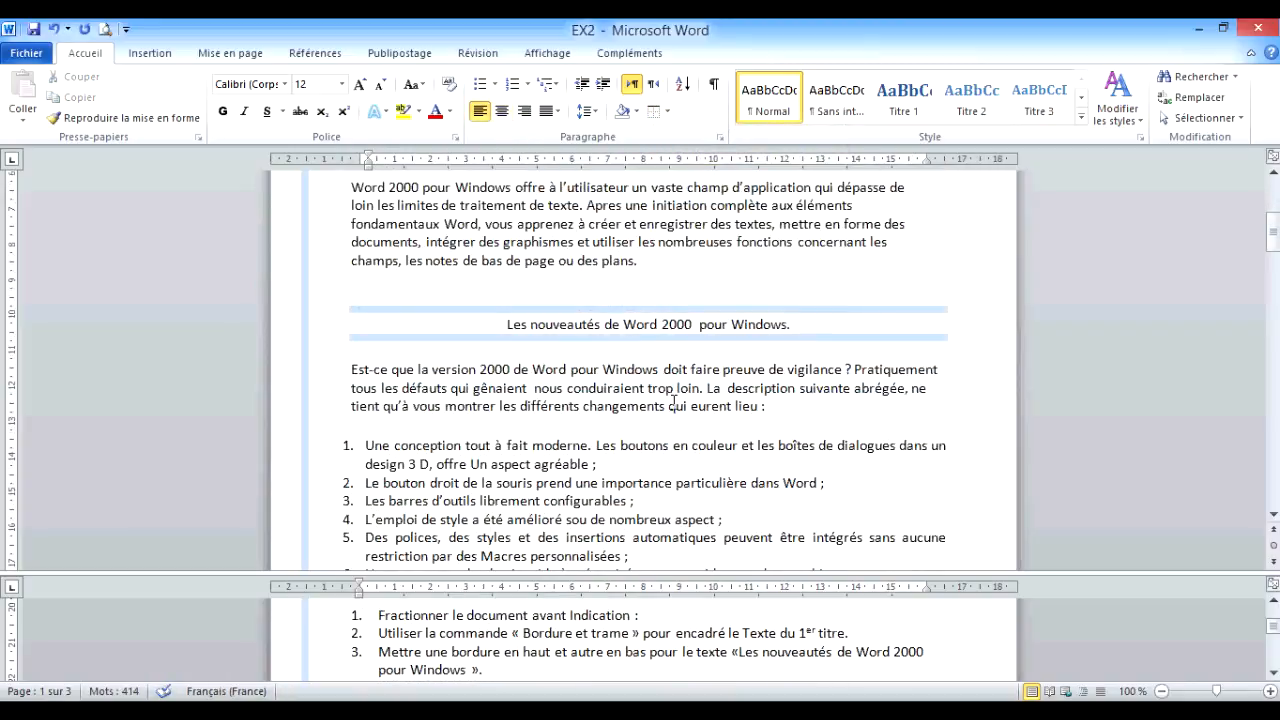
Read the instruction about the numbered list and bring that list into view
left_click(876, 651)
scroll(876, 650, "down", 3)
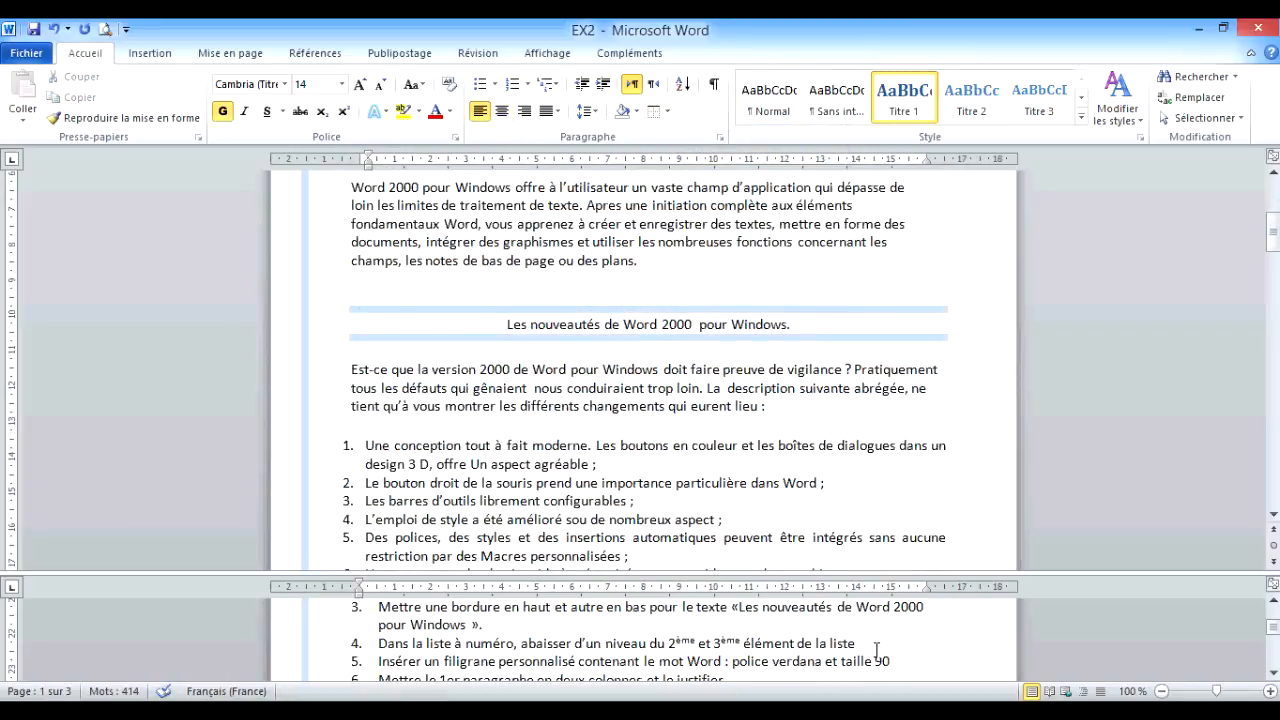
scroll(498, 646, "up", 1)
scroll(512, 445, "down", 1)
scroll(512, 445, "down", 1)
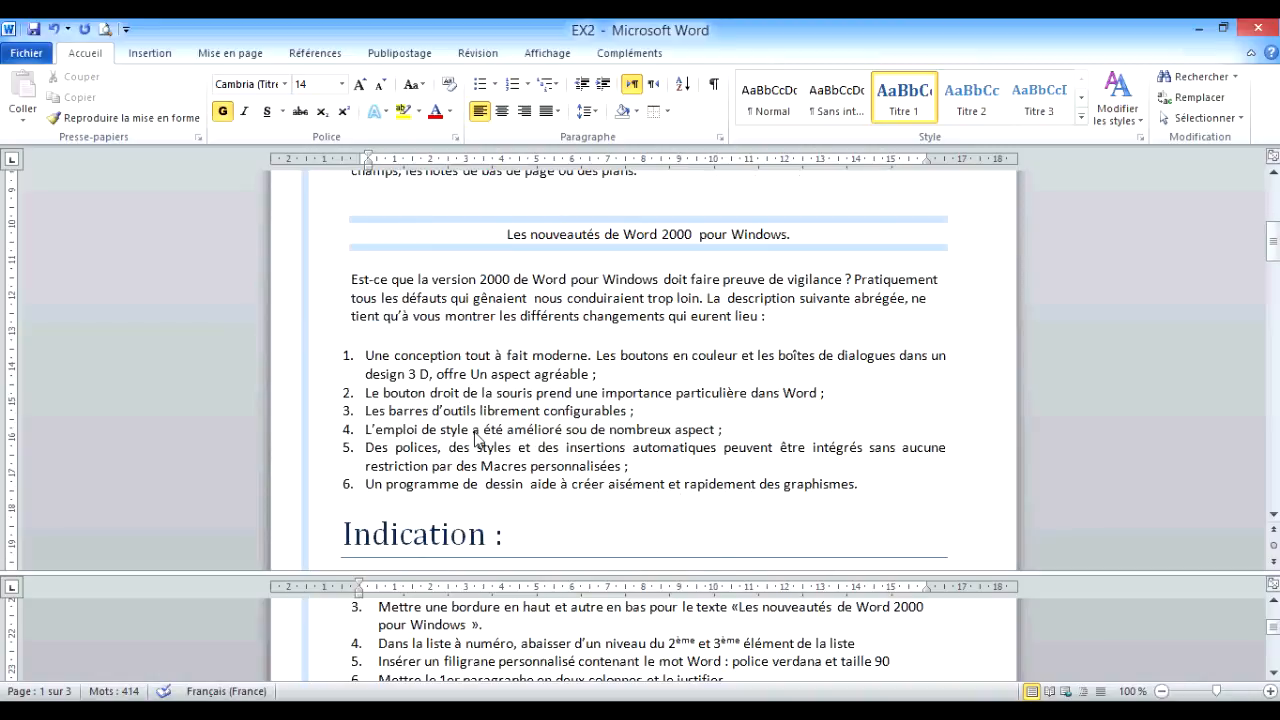
left_click(347, 358)
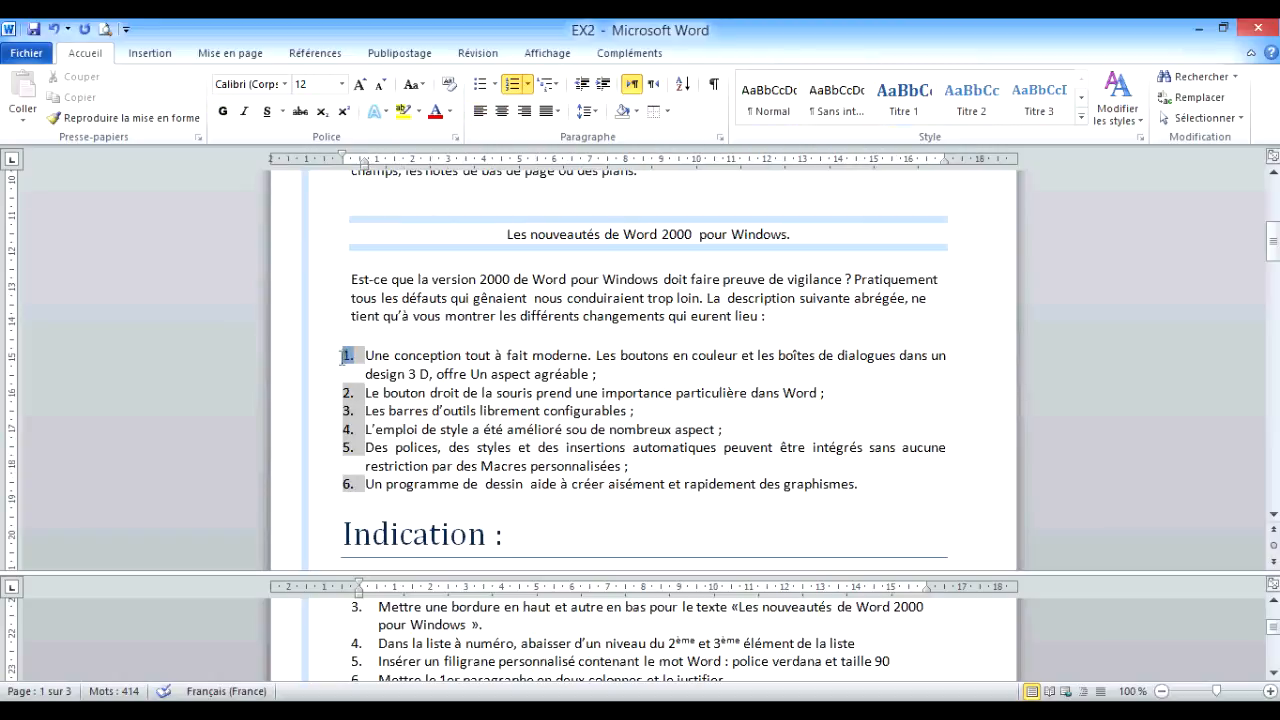
left_click(529, 88)
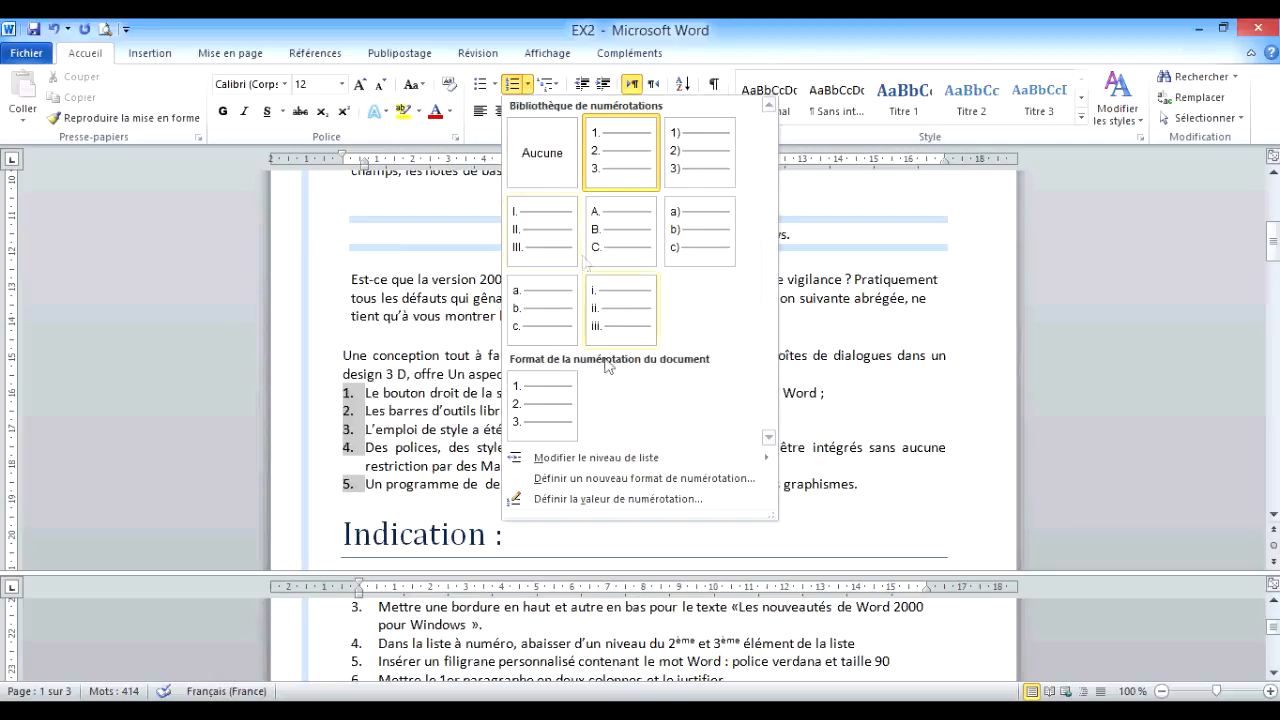
mouse_move(632, 462)
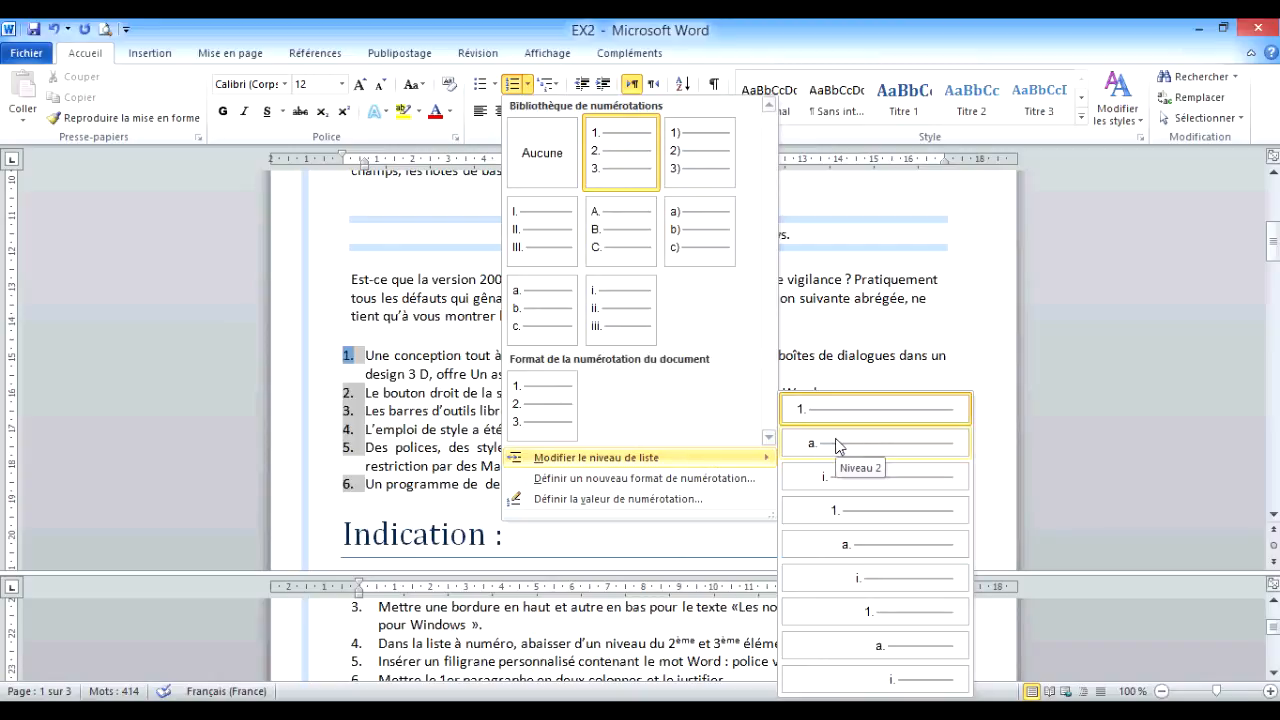
left_click(300, 429)
left_click(389, 415)
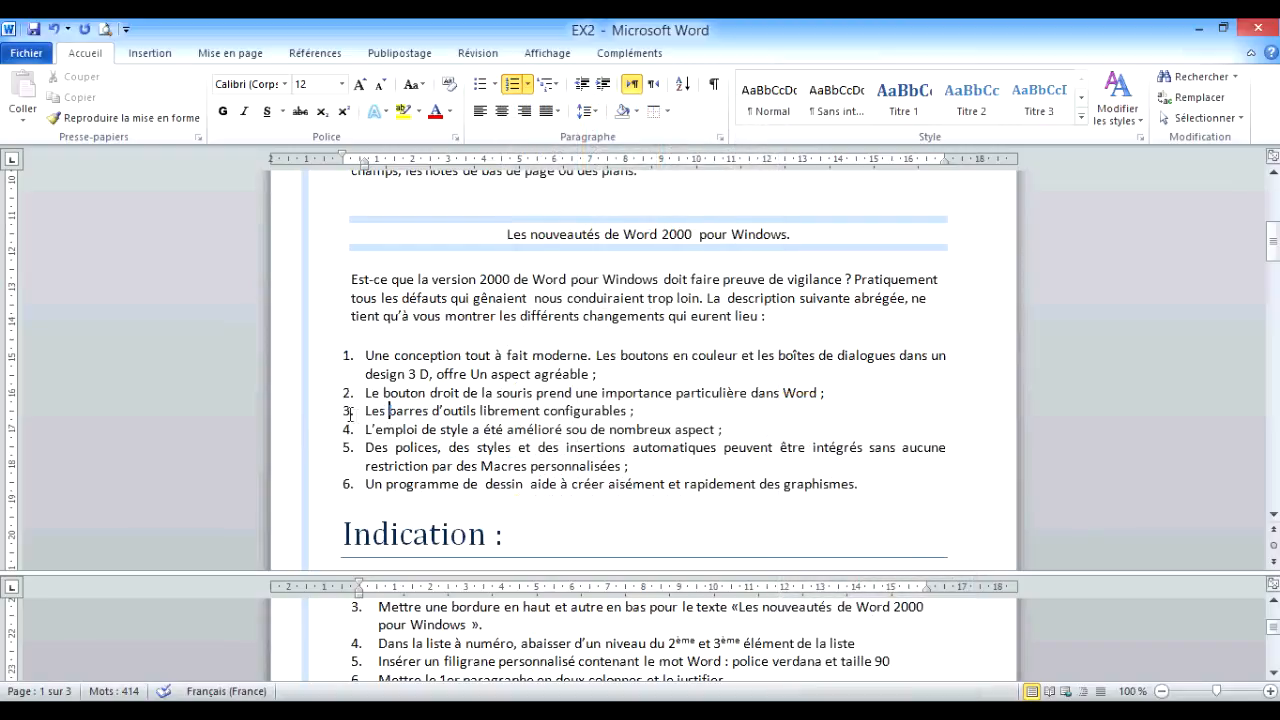
Demote the second and third items of the numbered list to list level 2 (a., b.)
left_click_drag(285, 396, 285, 415)
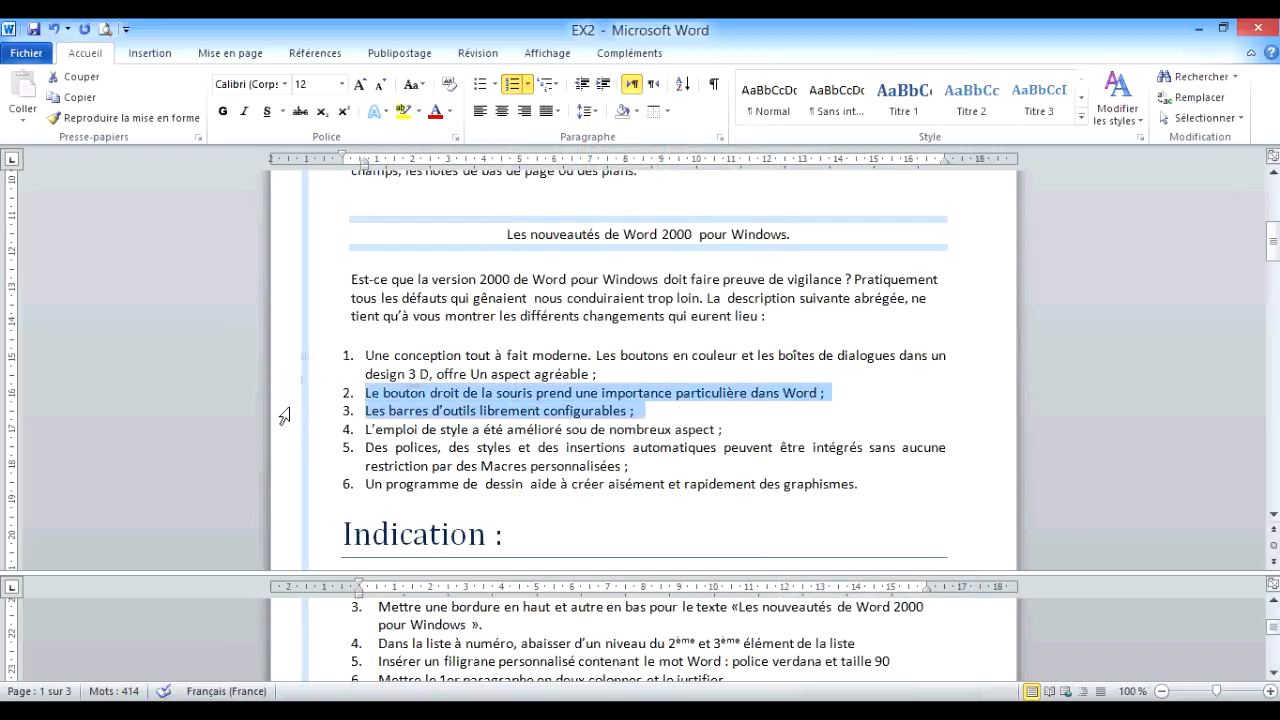
left_click(528, 84)
mouse_move(677, 457)
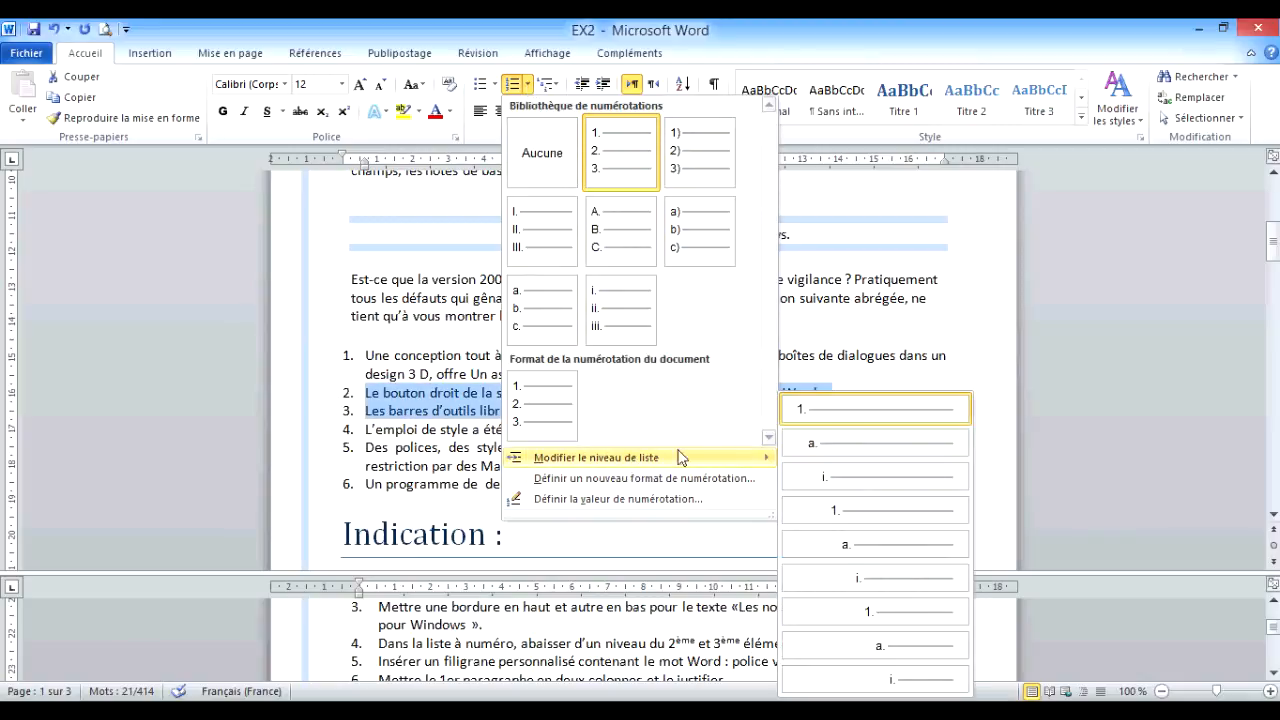
left_click(842, 443)
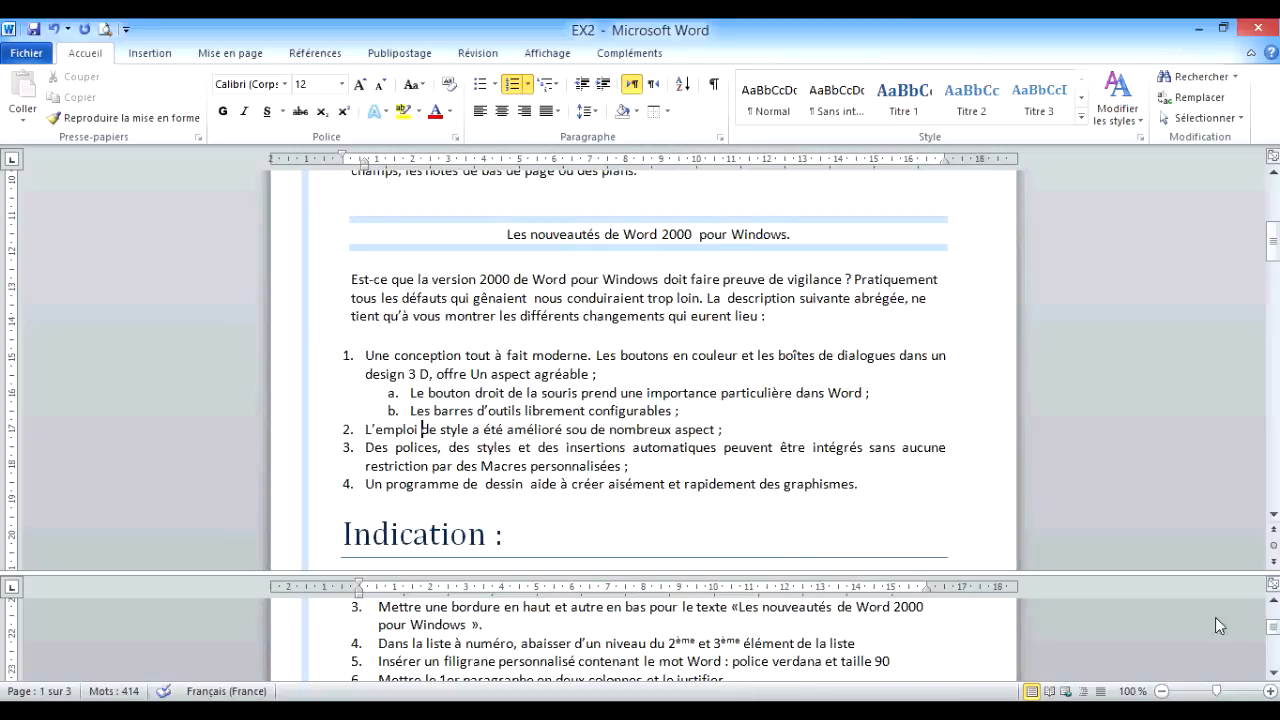
Set up a custom text watermark for the document with the text "Word"
left_click(1274, 673)
left_click(1274, 673)
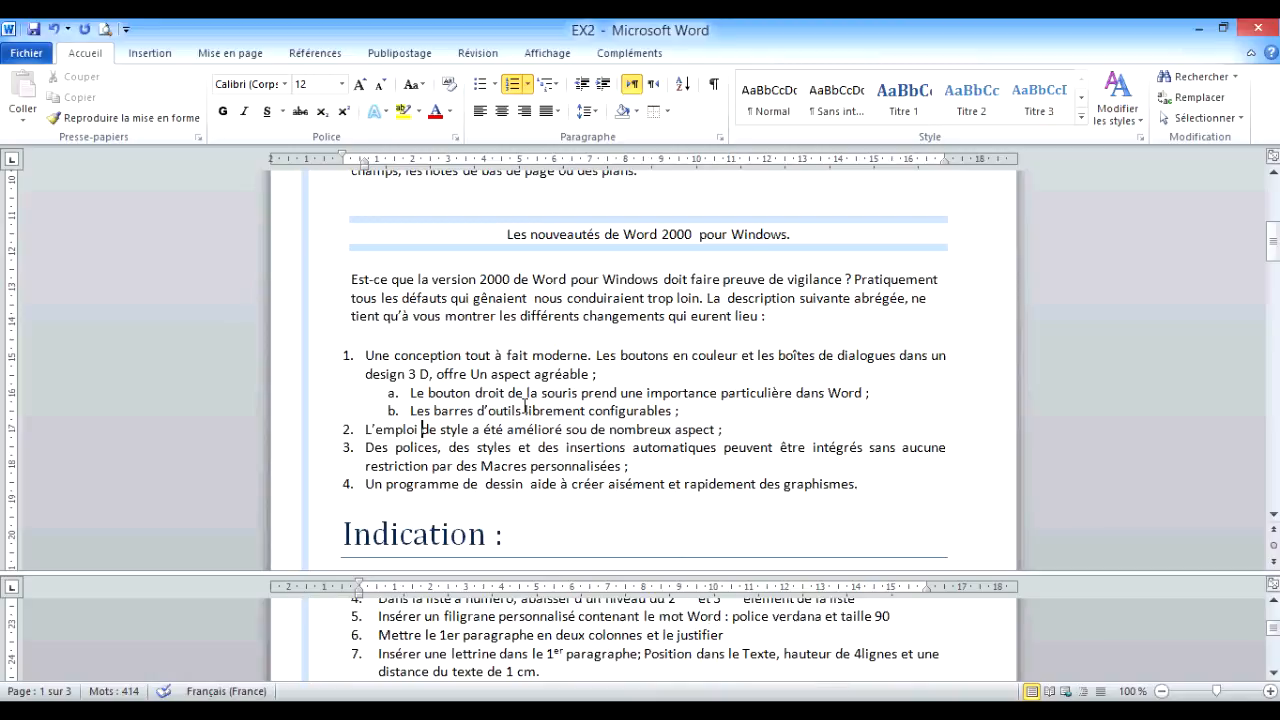
left_click(229, 54)
left_click(473, 119)
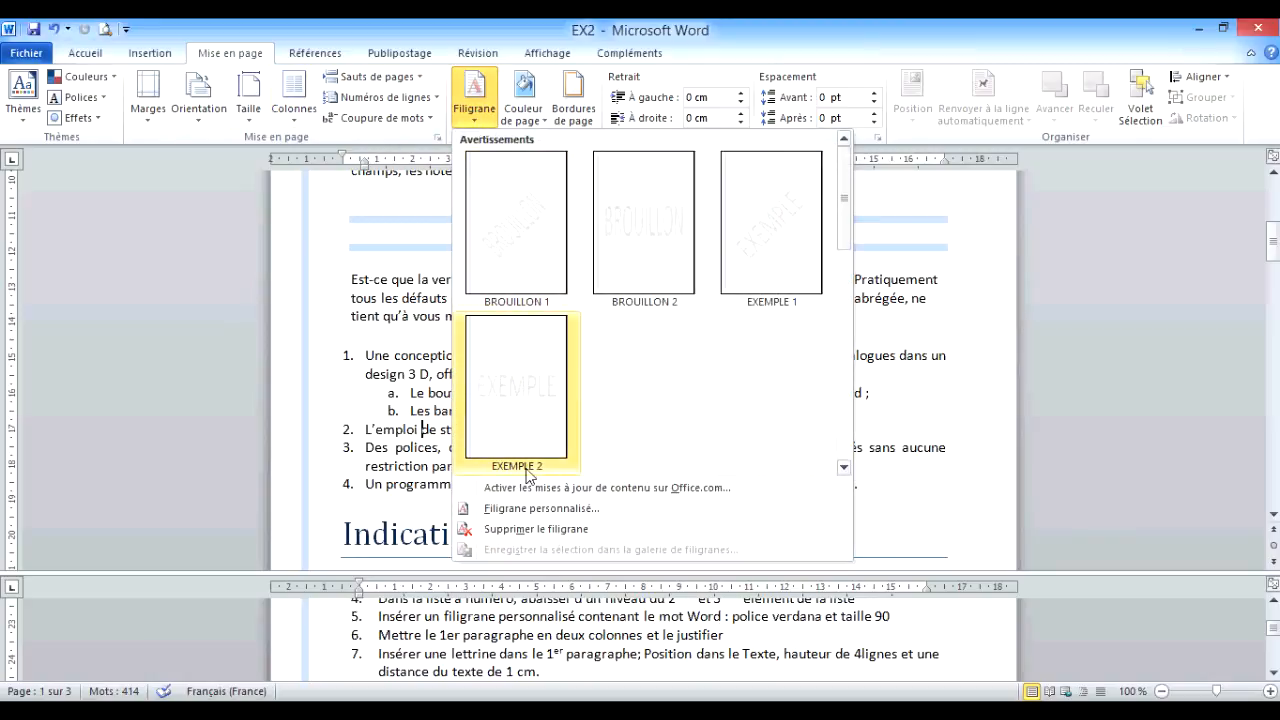
left_click(537, 512)
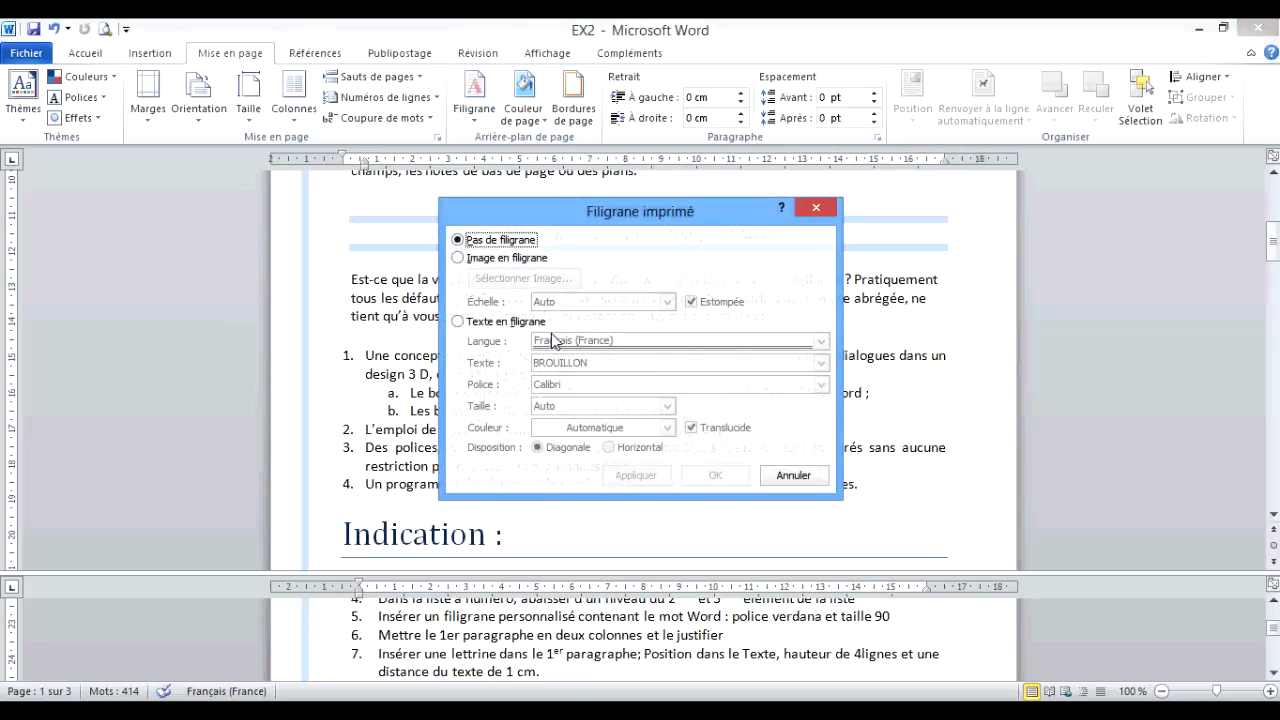
left_click(470, 328)
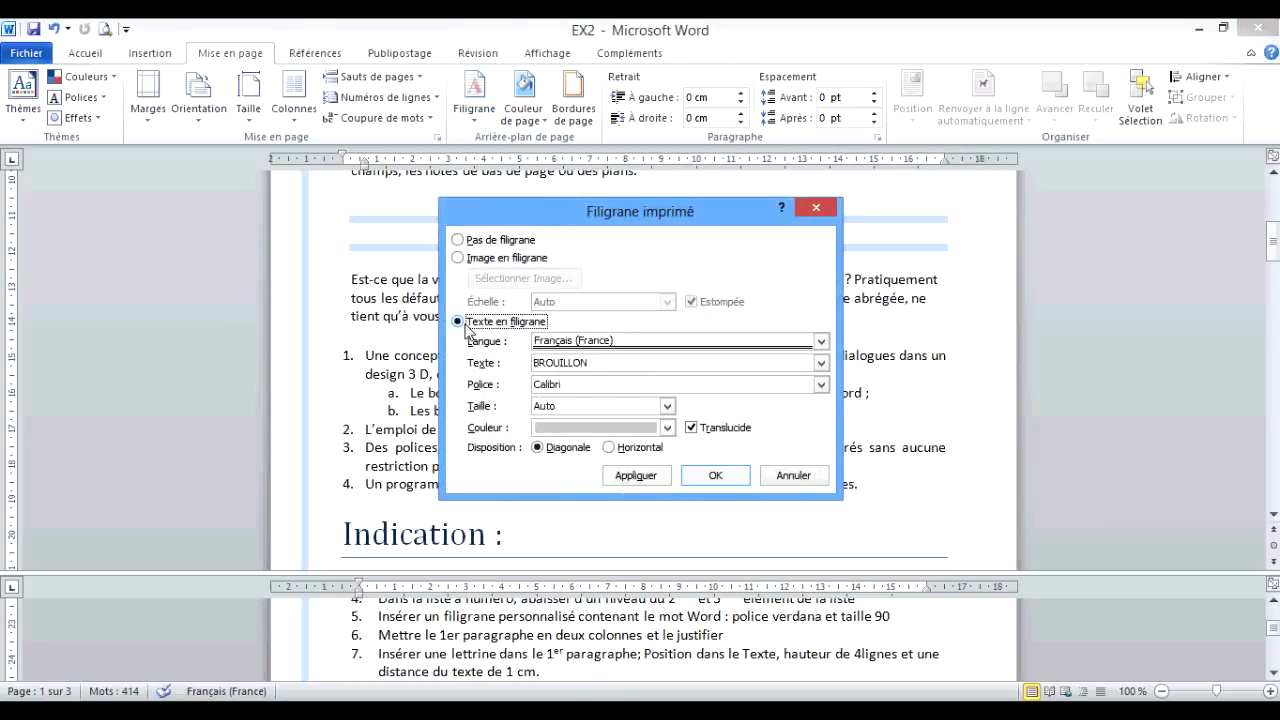
left_click_drag(600, 362, 440, 360)
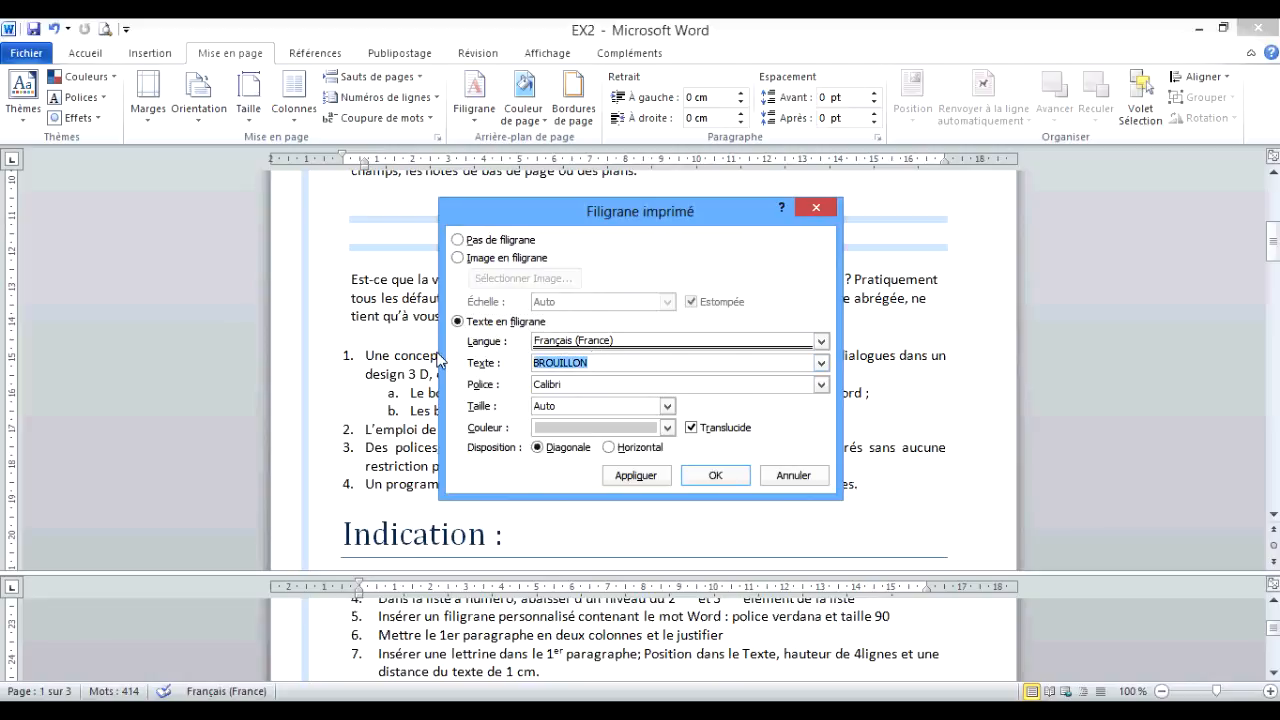
type("Word")
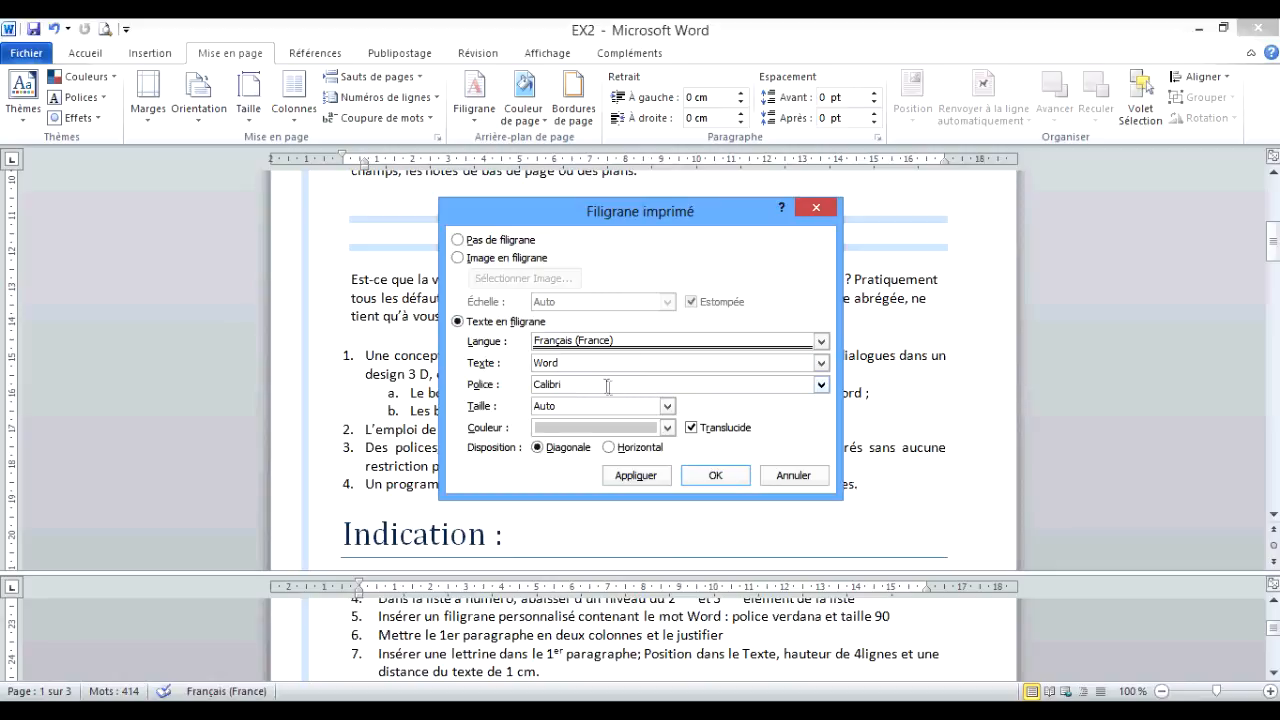
Set the watermark text's font to Verdana
left_click_drag(606, 385, 529, 389)
type("v")
left_click(820, 385)
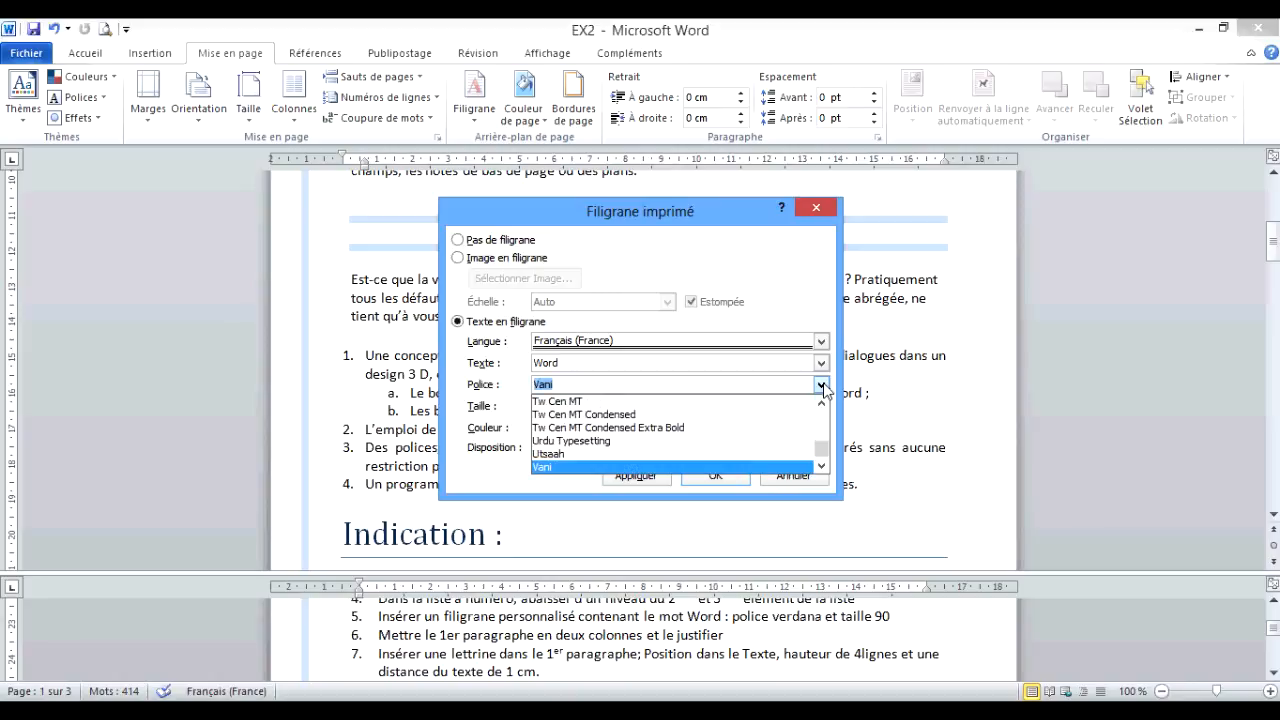
left_click(824, 468)
left_click(824, 468)
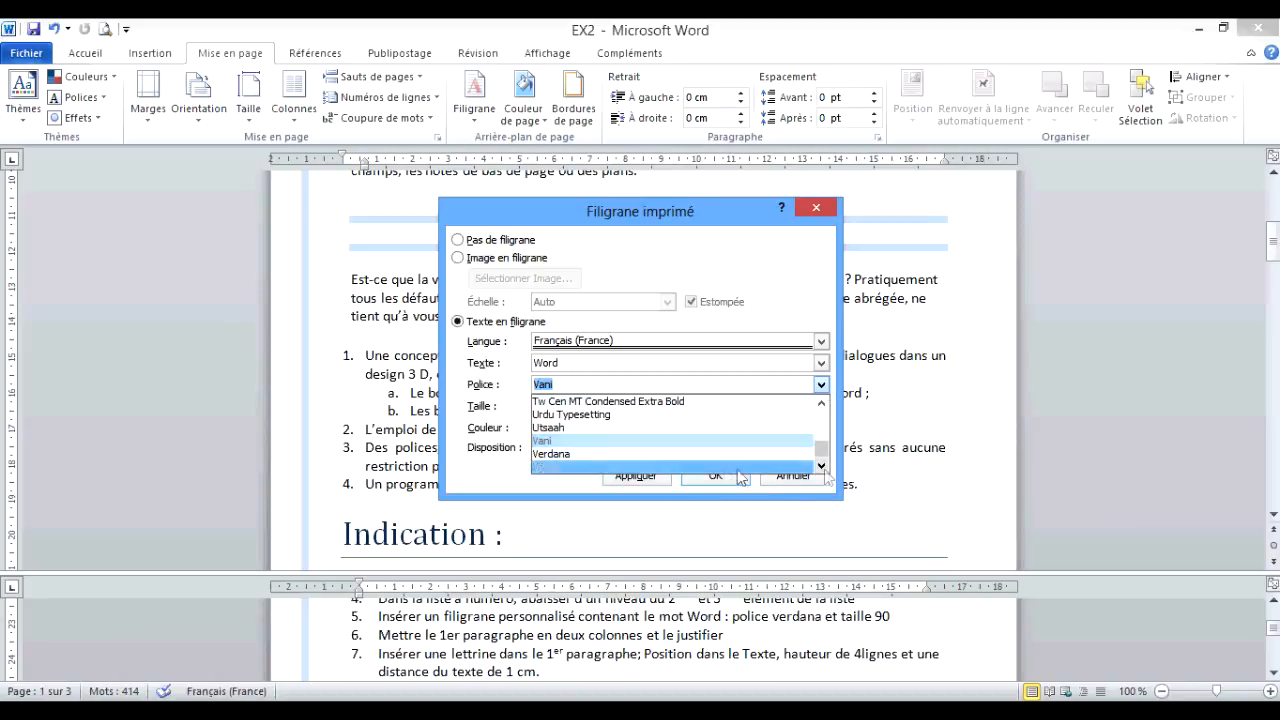
left_click(688, 454)
Set the watermark text's size to 90 and apply the watermark to the document
left_click(667, 406)
left_click(632, 405)
left_click_drag(562, 406, 442, 408)
type("90")
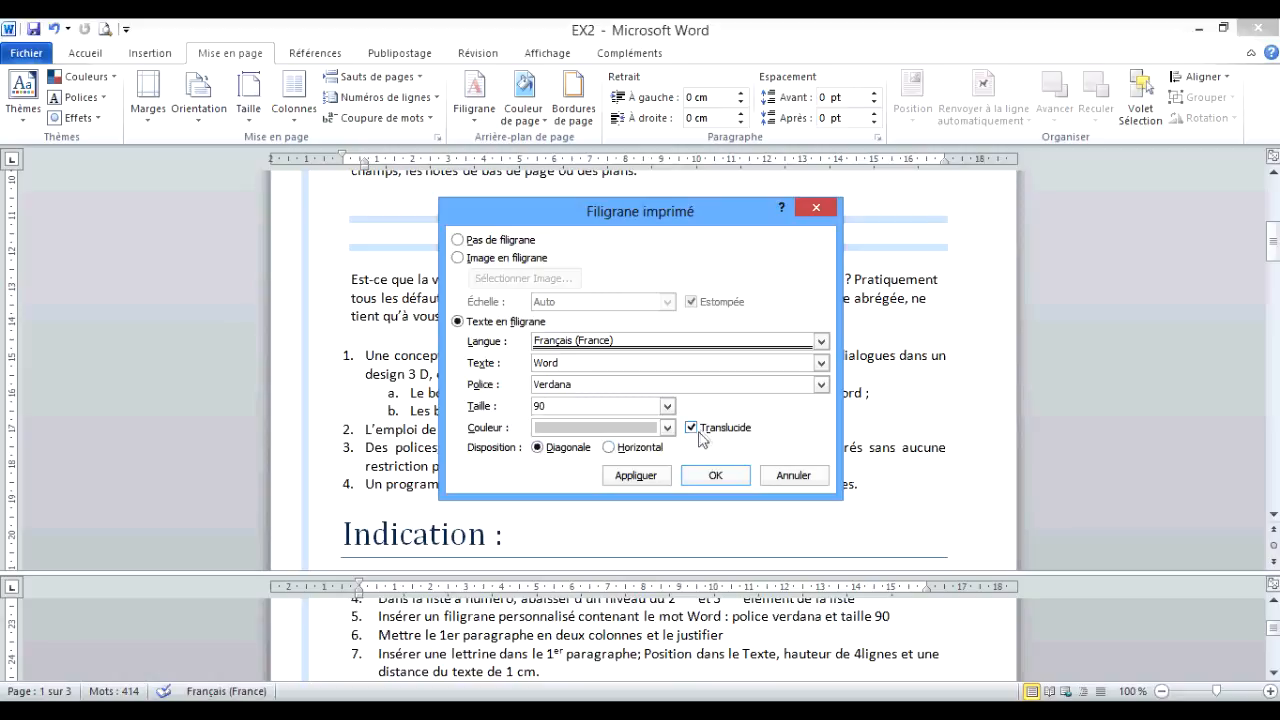
left_click(711, 477)
left_click(715, 476)
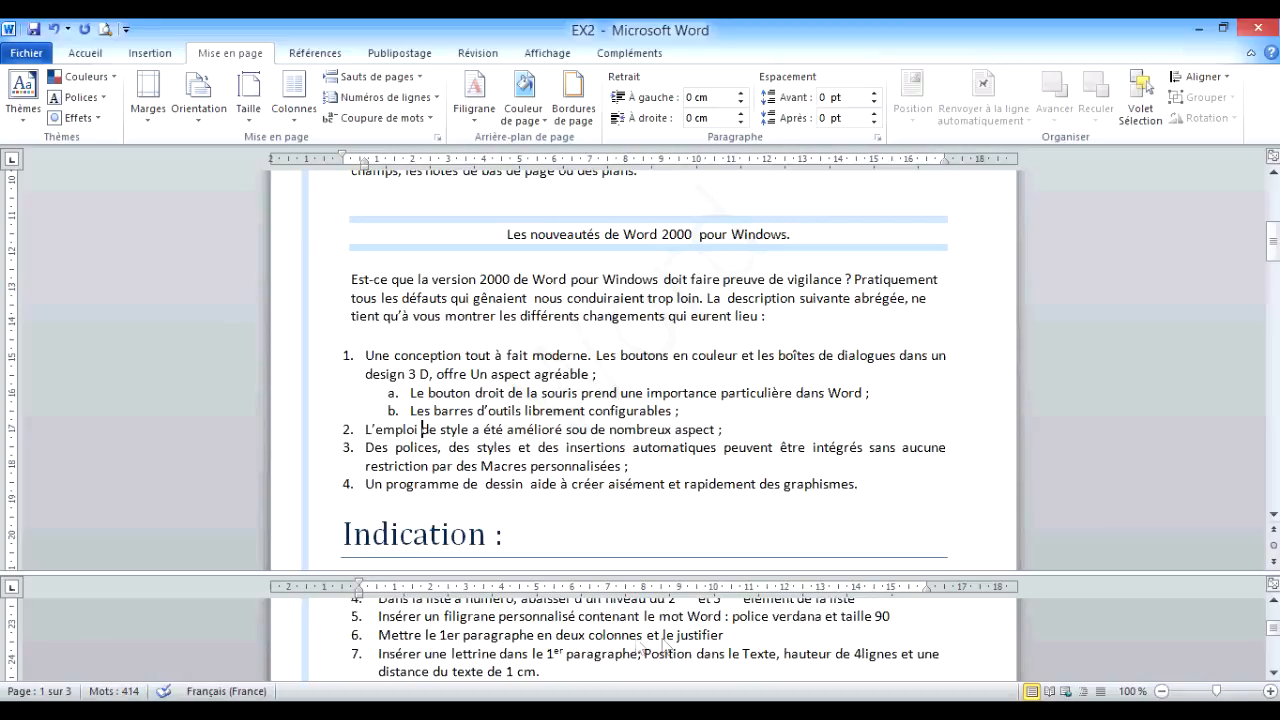
Place the cursor in the first paragraph, under the title "Microsoft WinWord pour Windows"
scroll(688, 400, "up", 6)
scroll(670, 398, "down", 2)
left_click(507, 385)
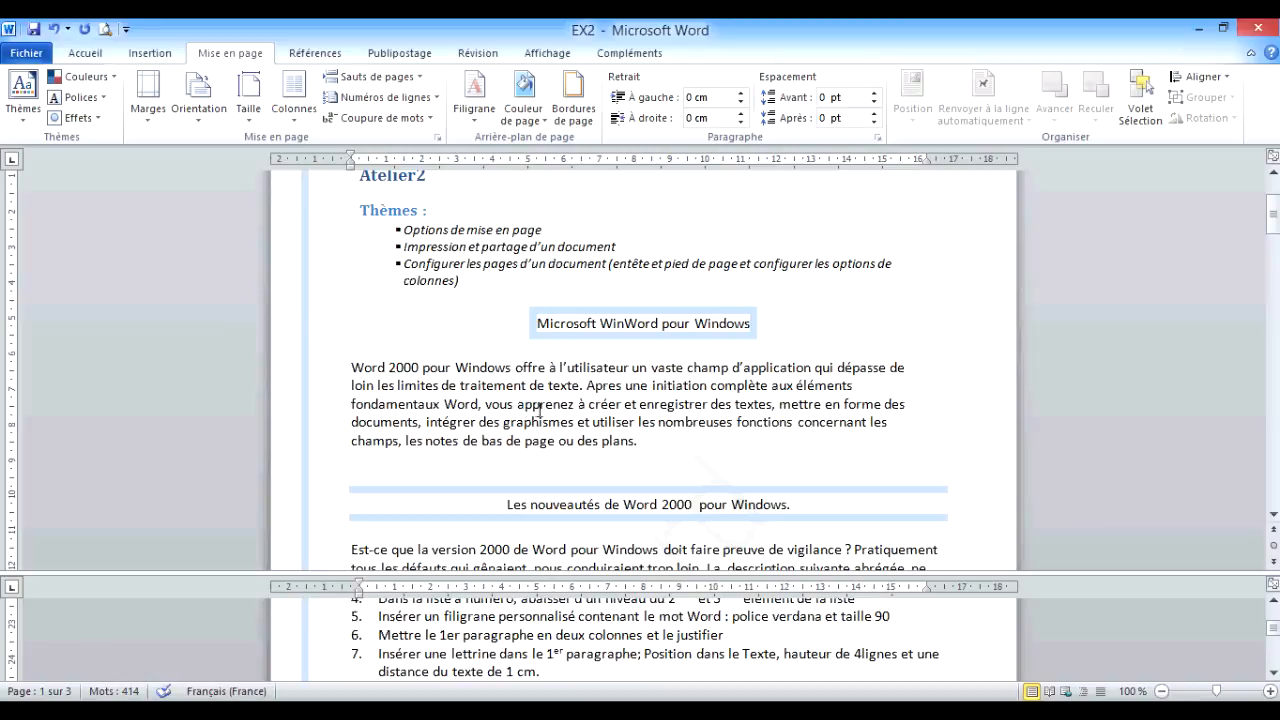
left_click(291, 123)
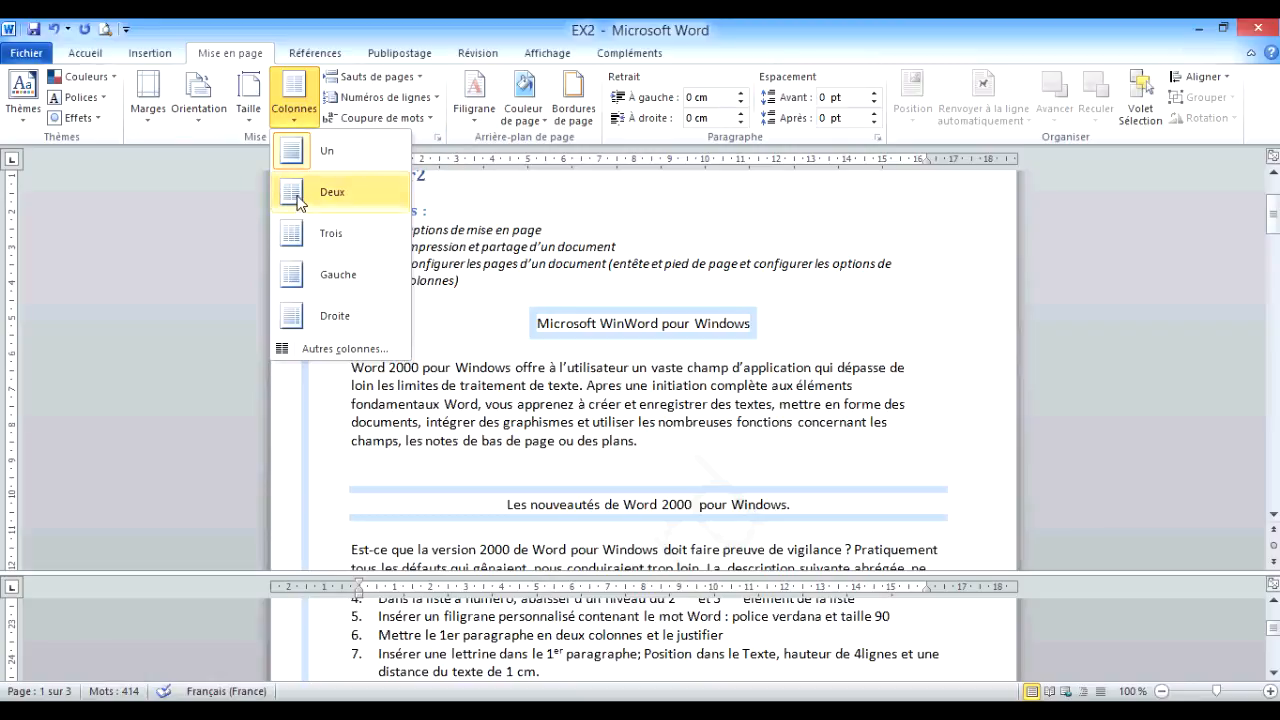
left_click(336, 349)
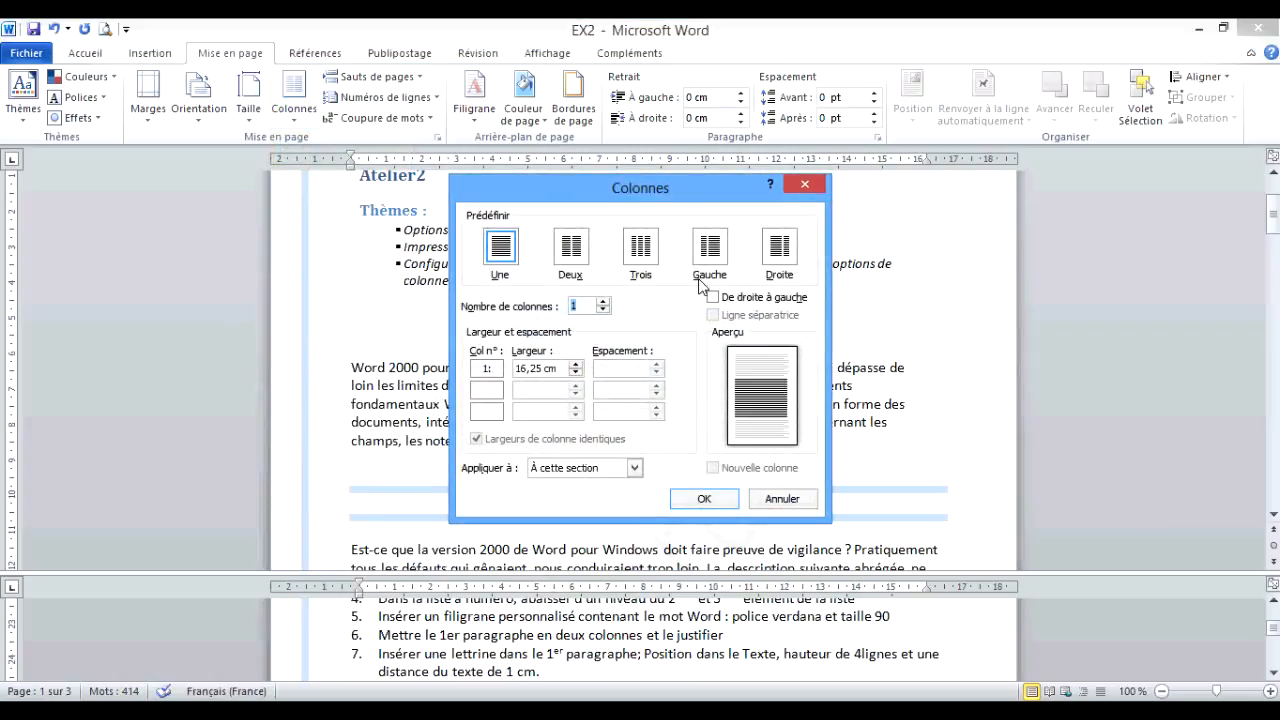
left_click(571, 248)
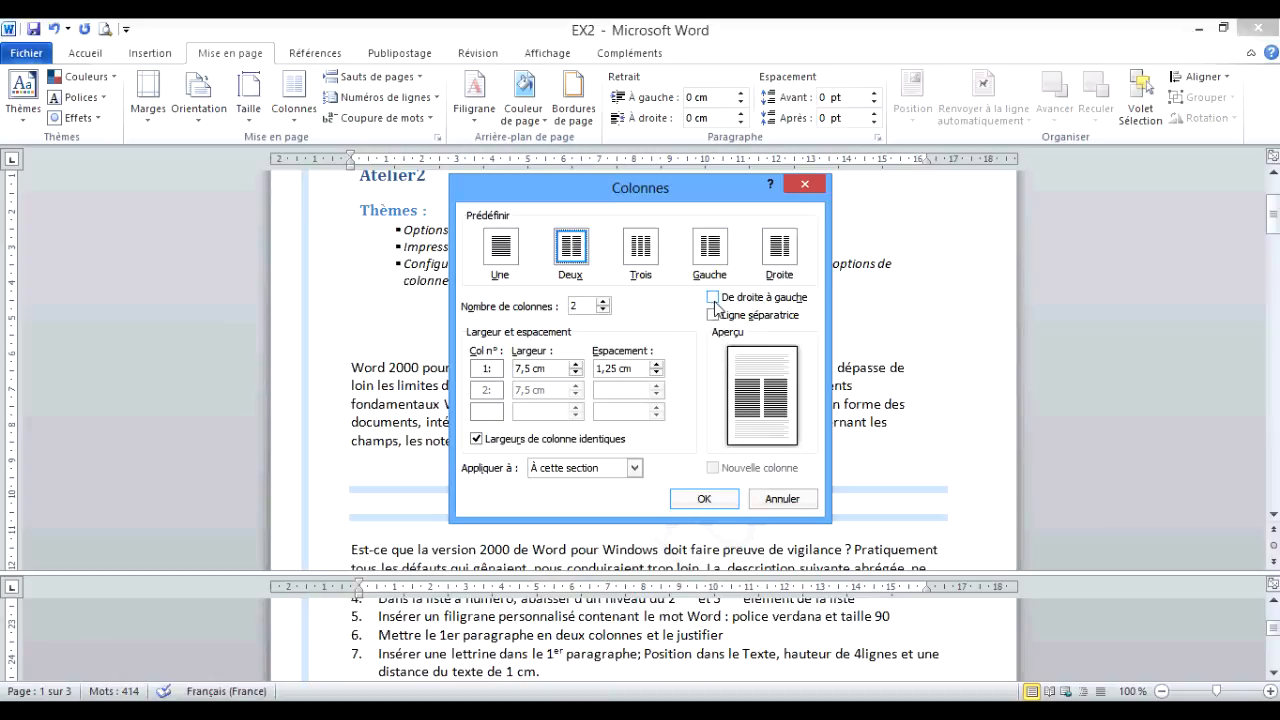
left_click(780, 499)
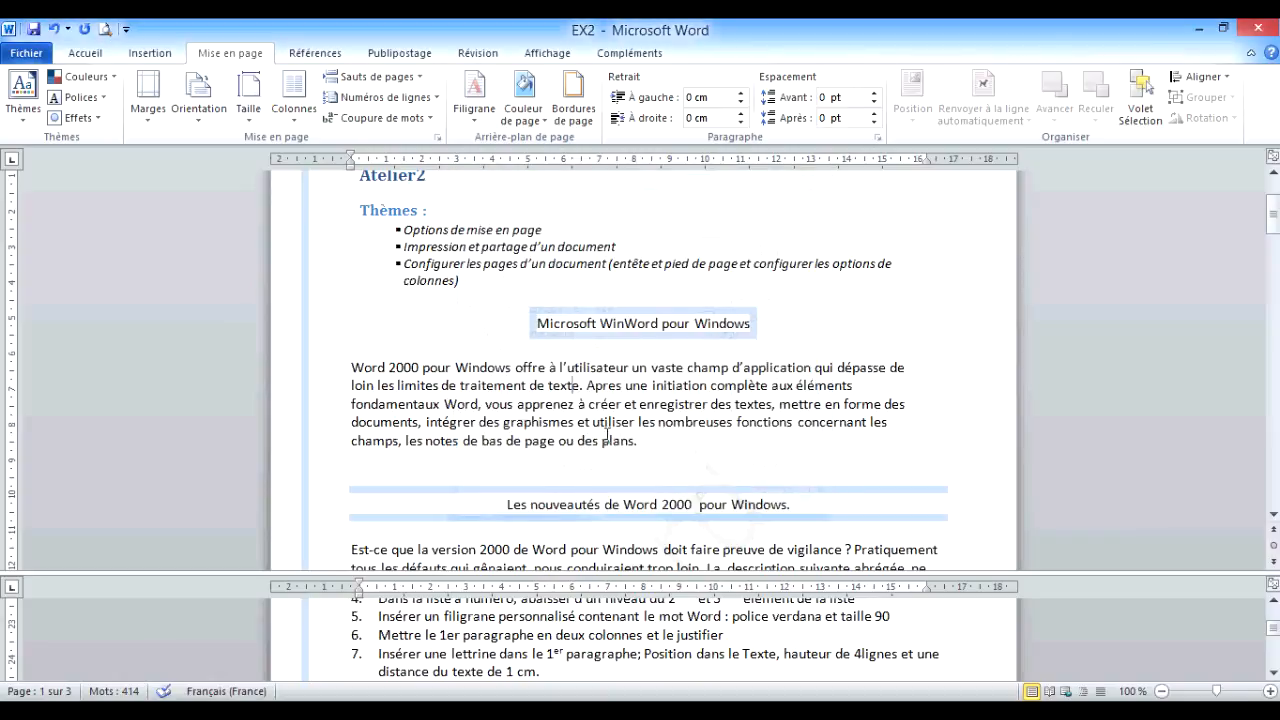
Lay out the first paragraph in two columns and justify its text
left_click(291, 121)
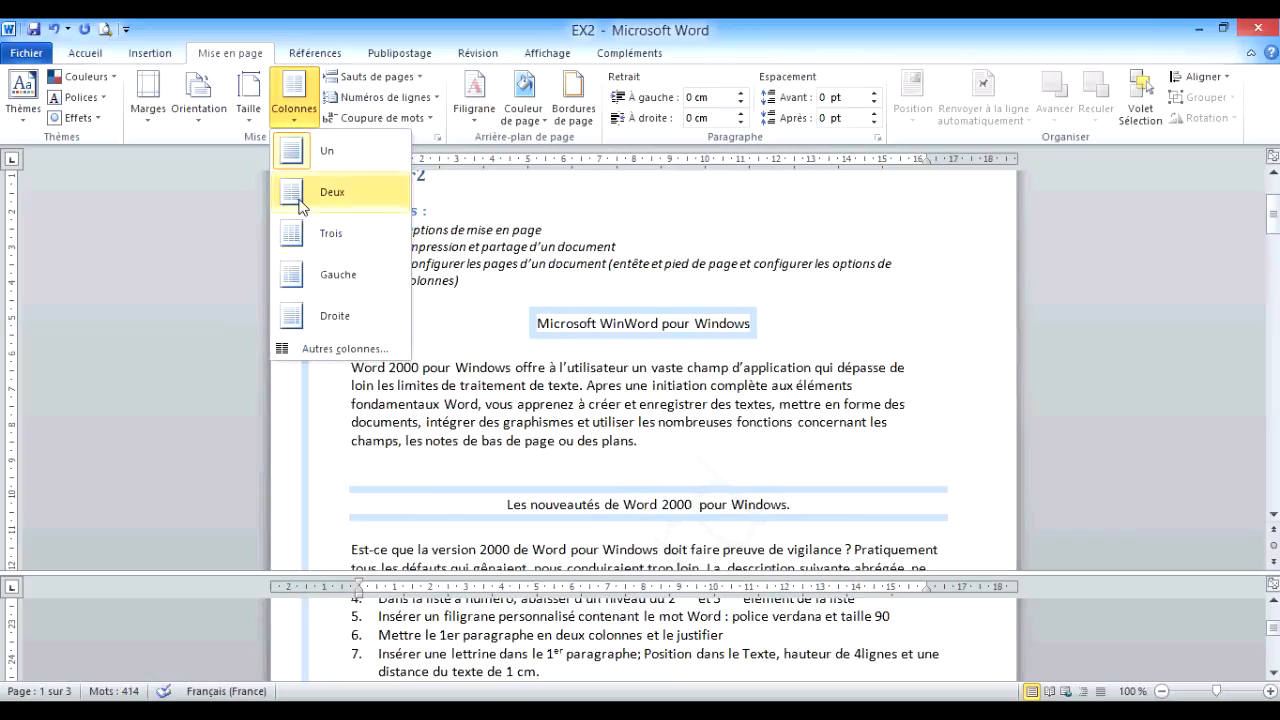
left_click(301, 205)
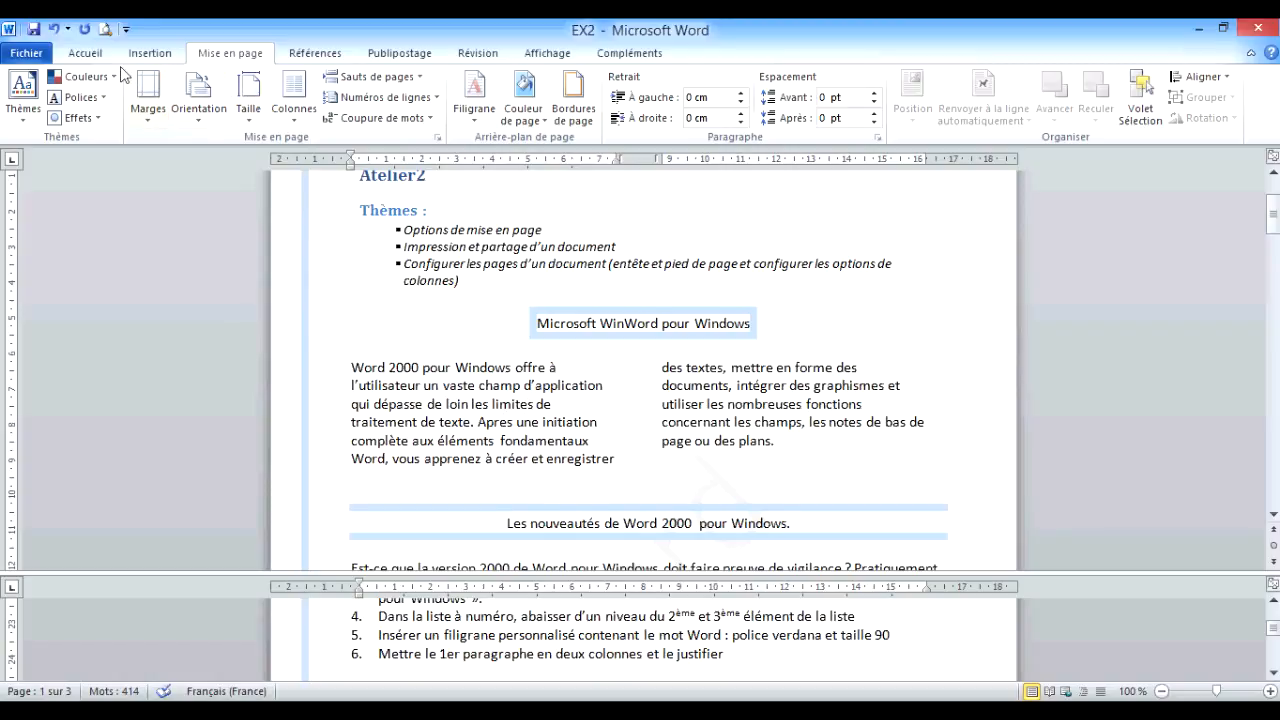
left_click(86, 53)
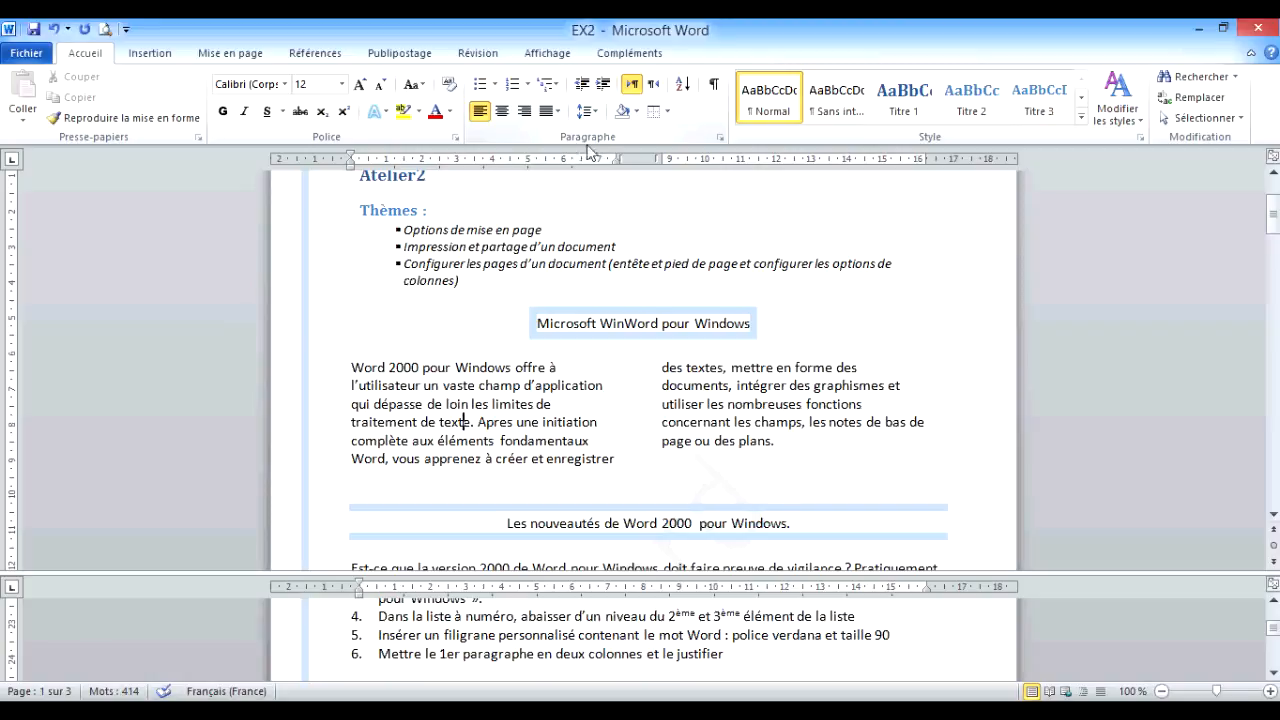
left_click(556, 112)
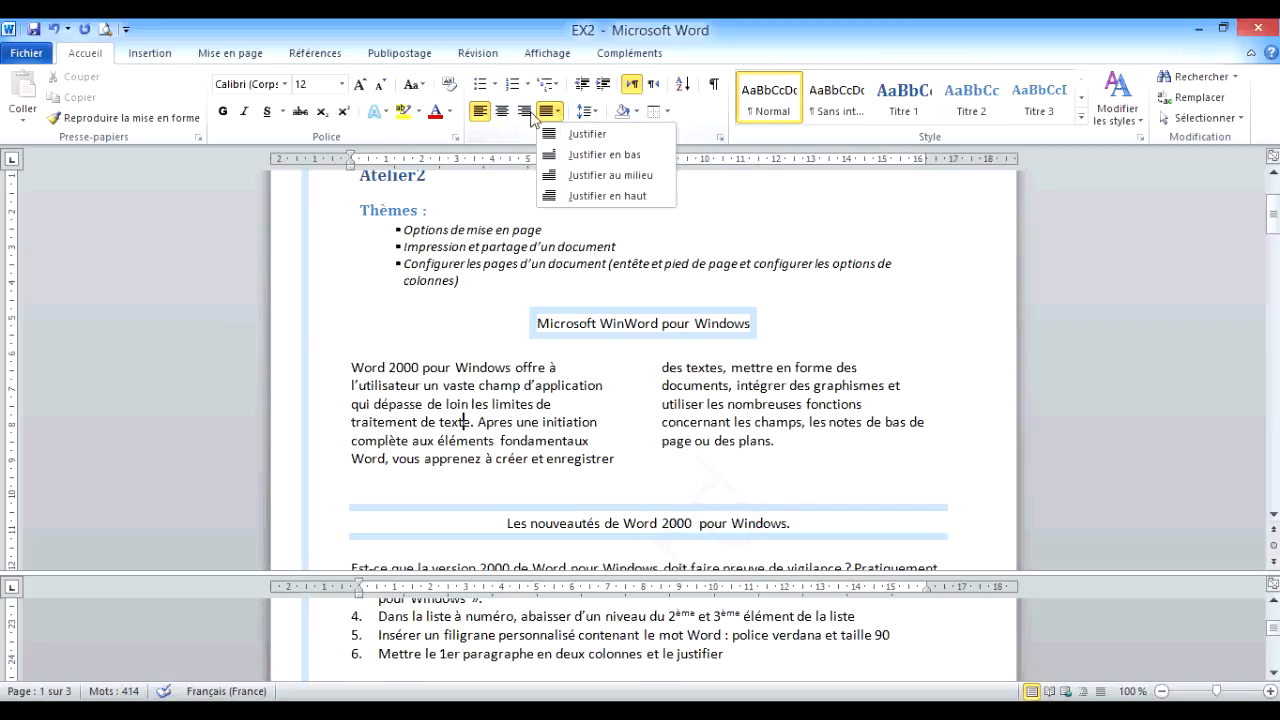
left_click(572, 135)
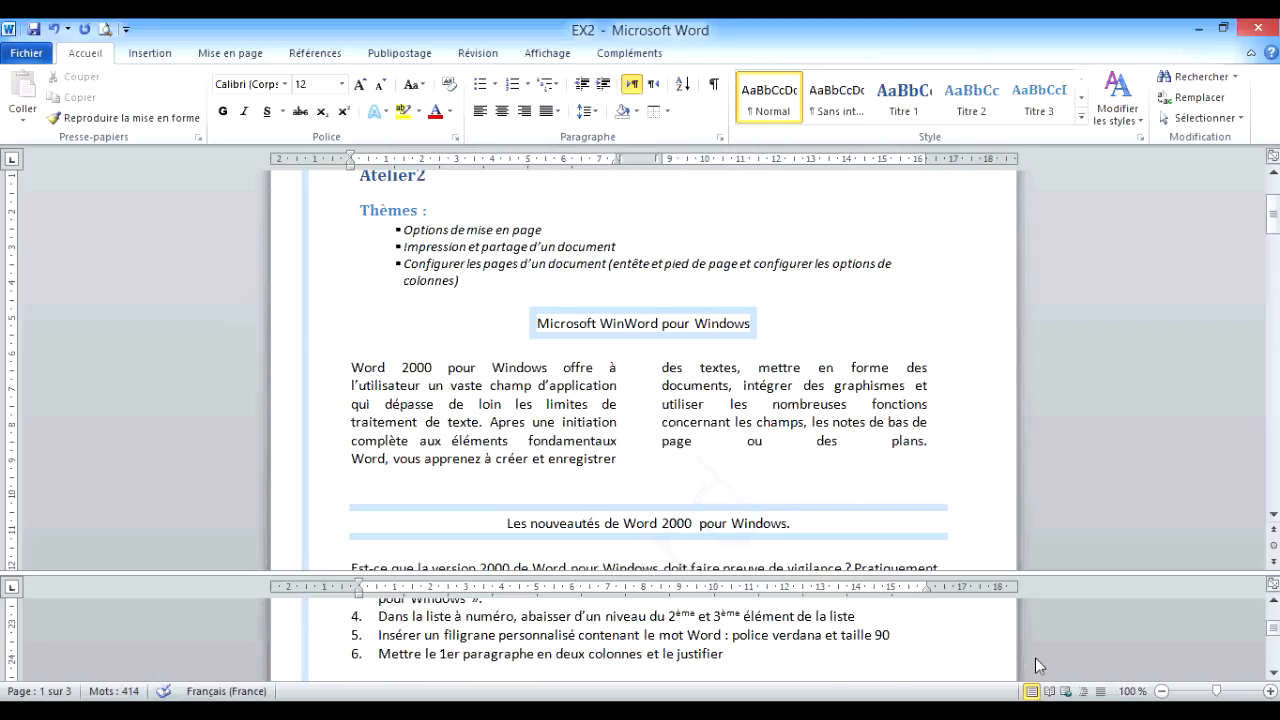
Insert a drop cap (Lettrine) in the first paragraph, as asked in instruction 7
left_click(1274, 673)
left_click(1274, 673)
scroll(668, 650, "up", 3)
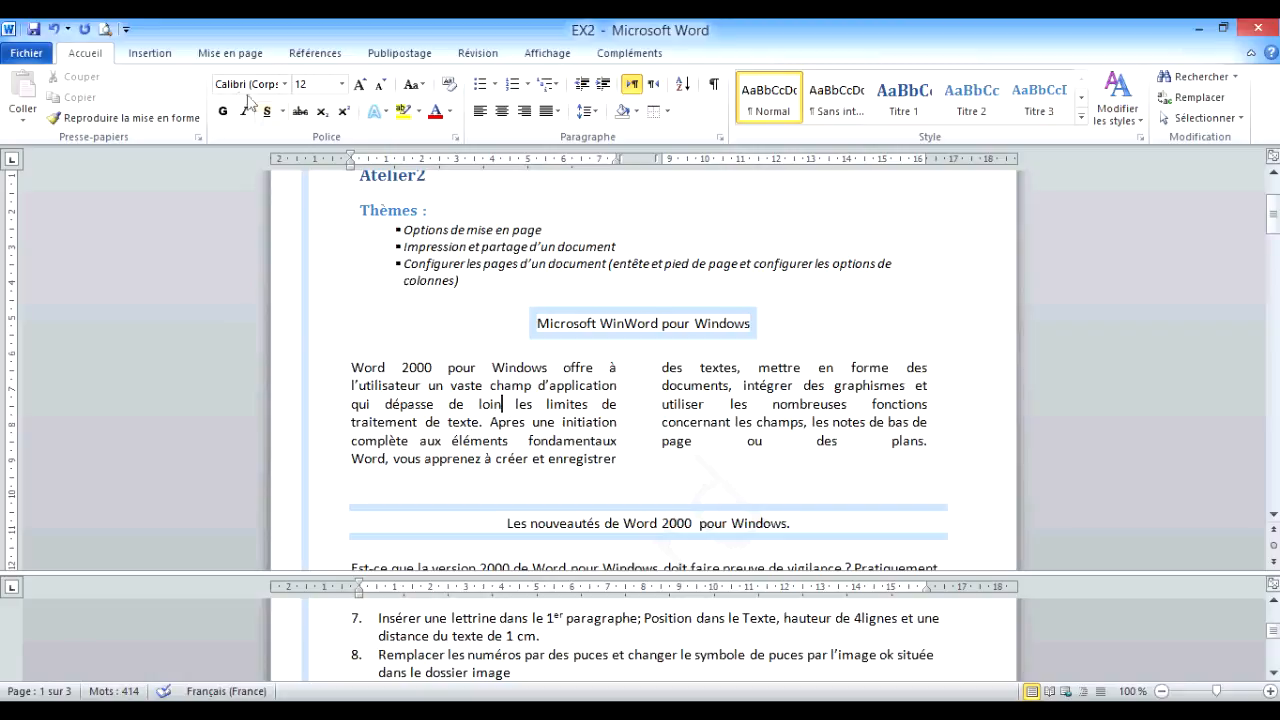
left_click(150, 53)
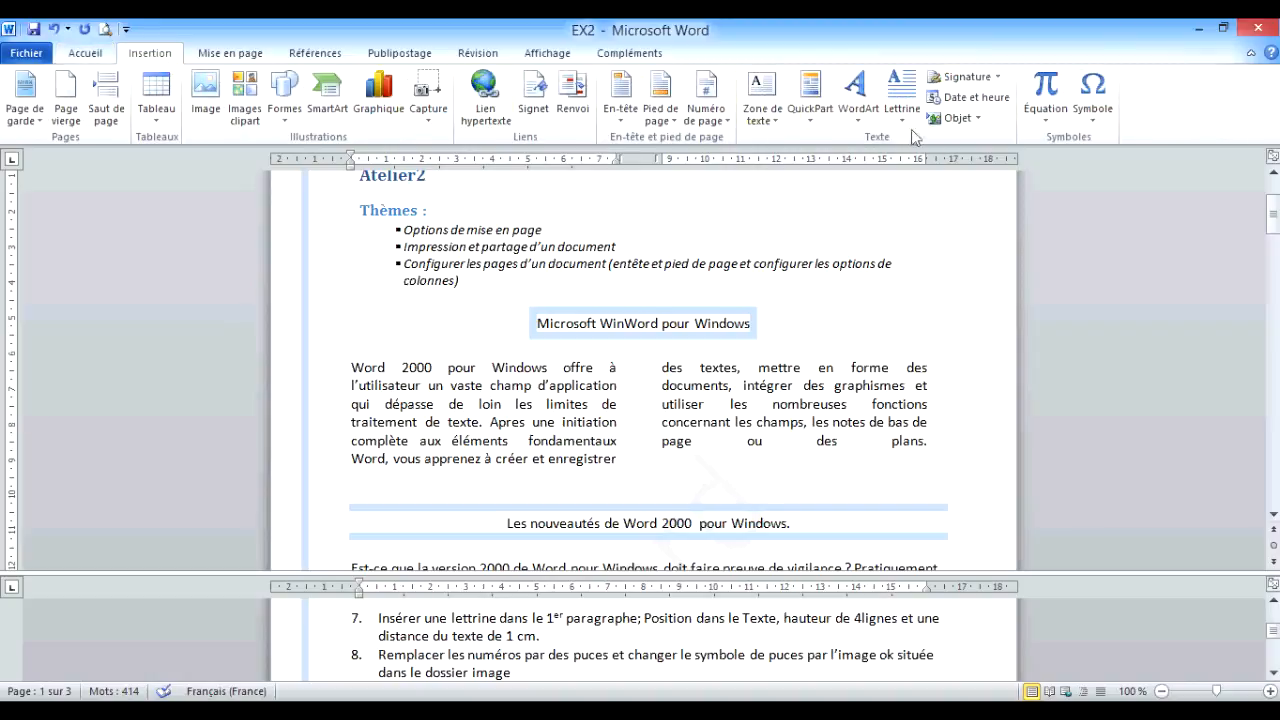